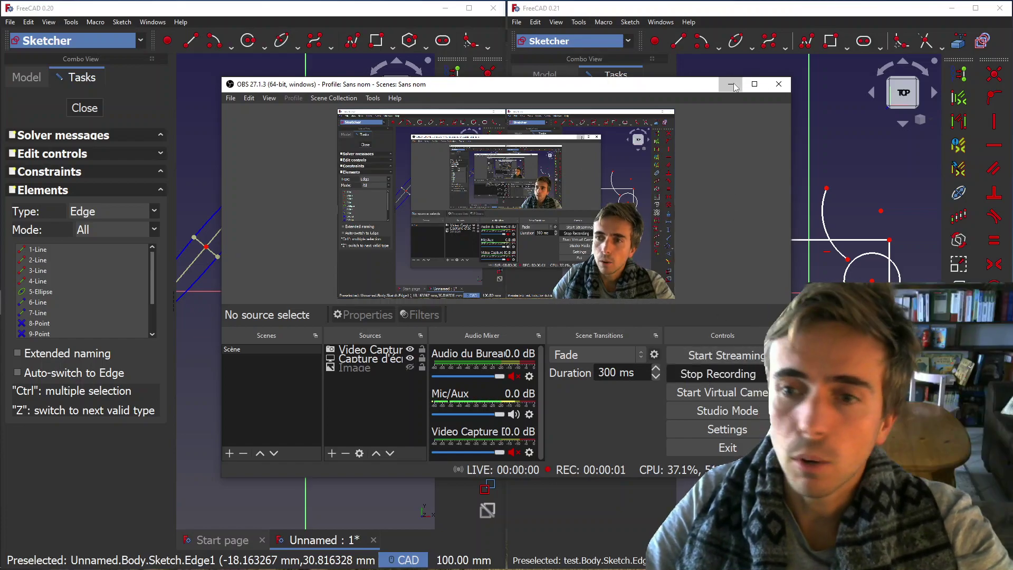
Minimize the recording window to reveal the FreeCAD 0.20 and 0.21 sketches side by side.
click(732, 84)
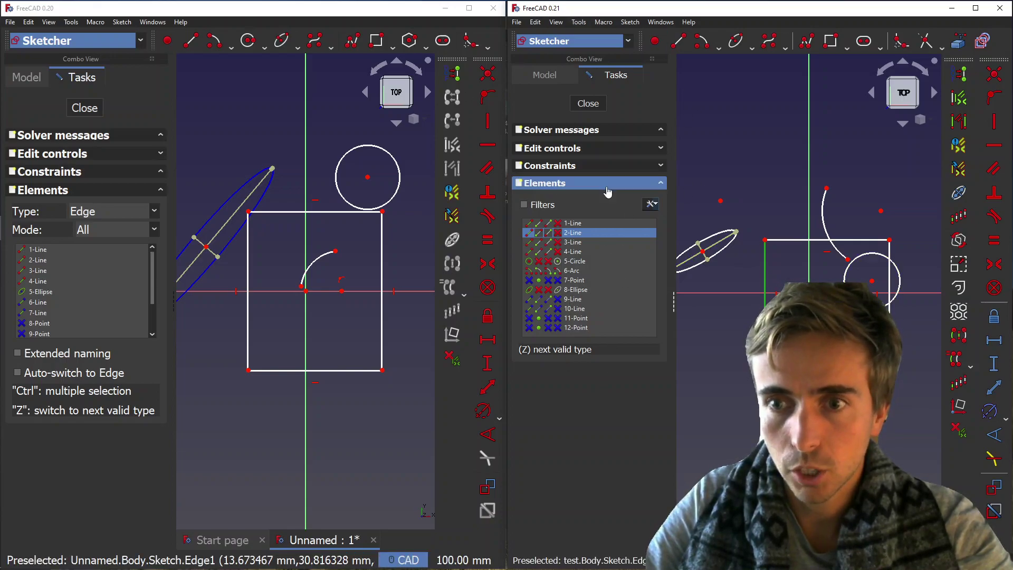
Expand Constraints and collapse Elements in both windows, and widen the 0.20 task panel.
click(583, 173)
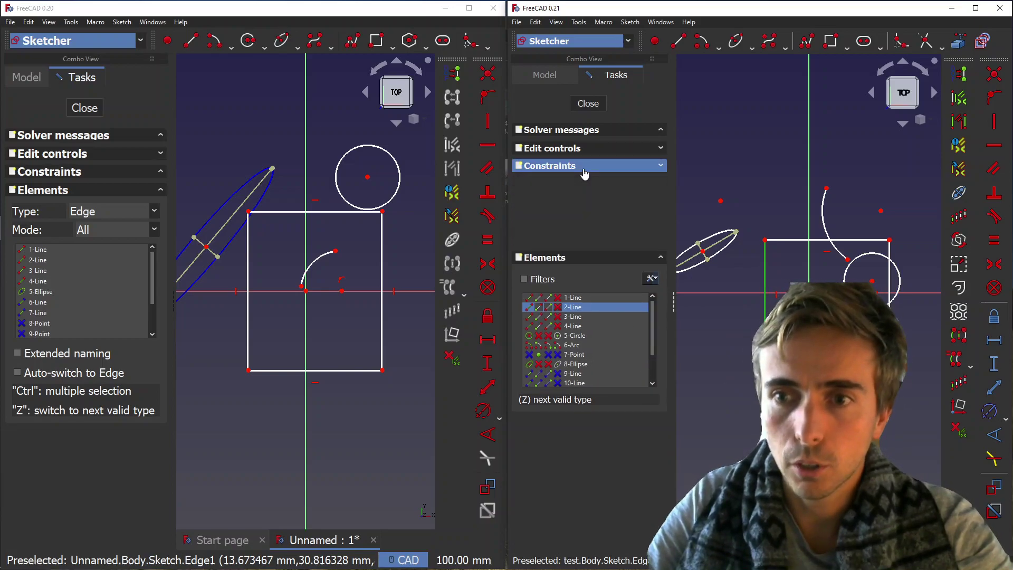
click(121, 172)
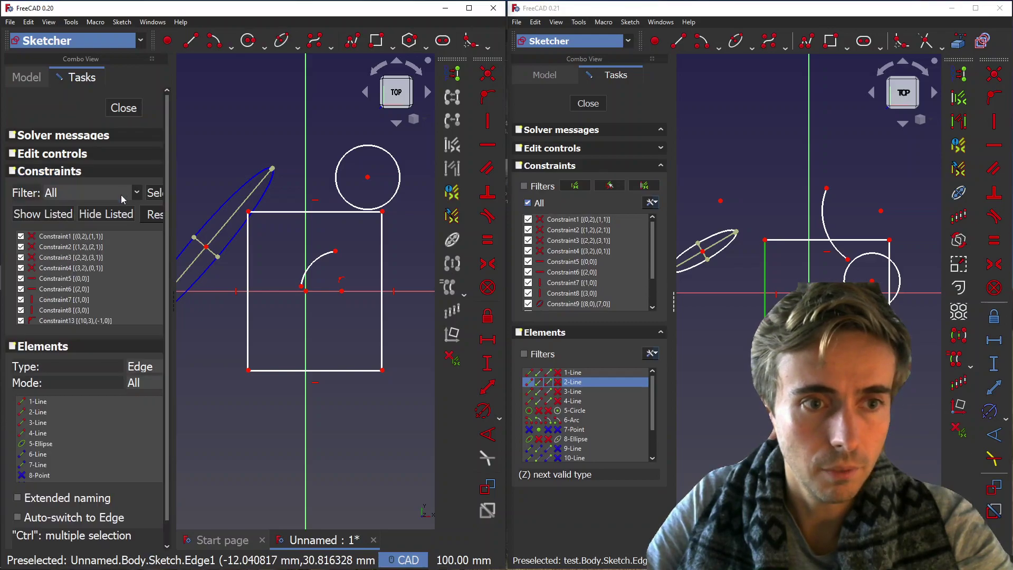
click(87, 346)
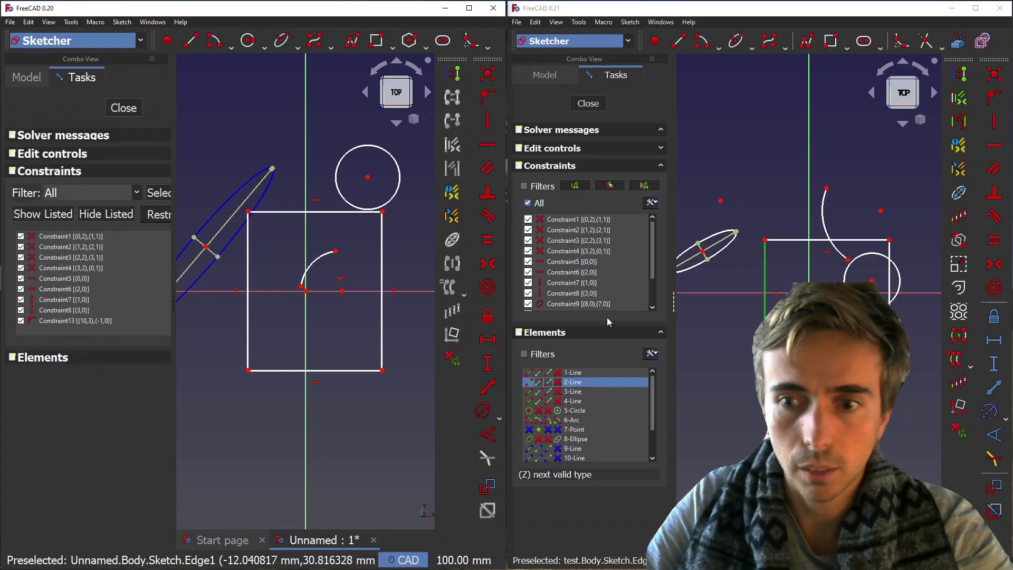
click(606, 333)
click(606, 341)
drag(174, 258, 258, 267)
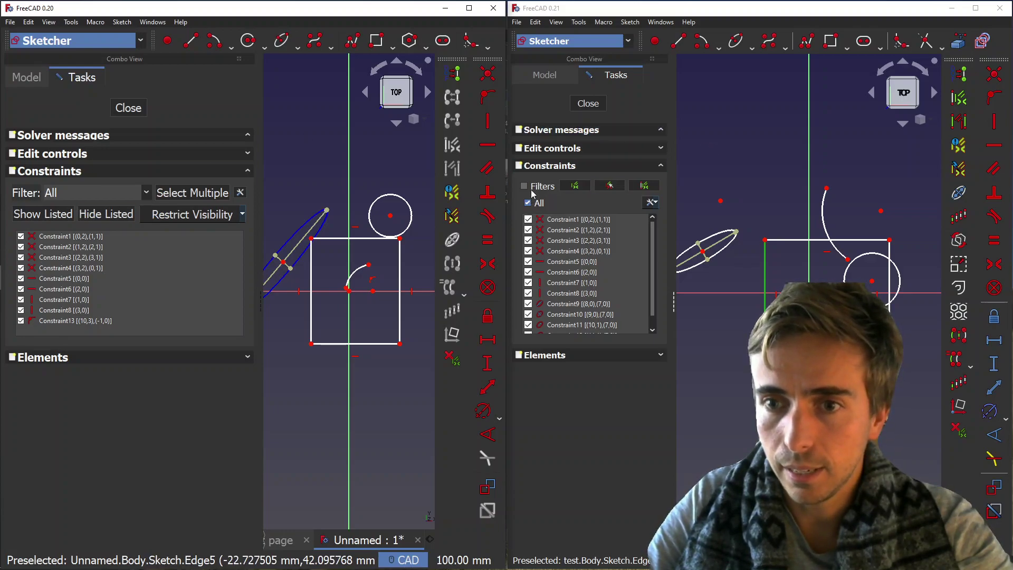
Try the 0.21 constraint Filters: hide geometric constraints, show all, then turn filtering off.
click(525, 186)
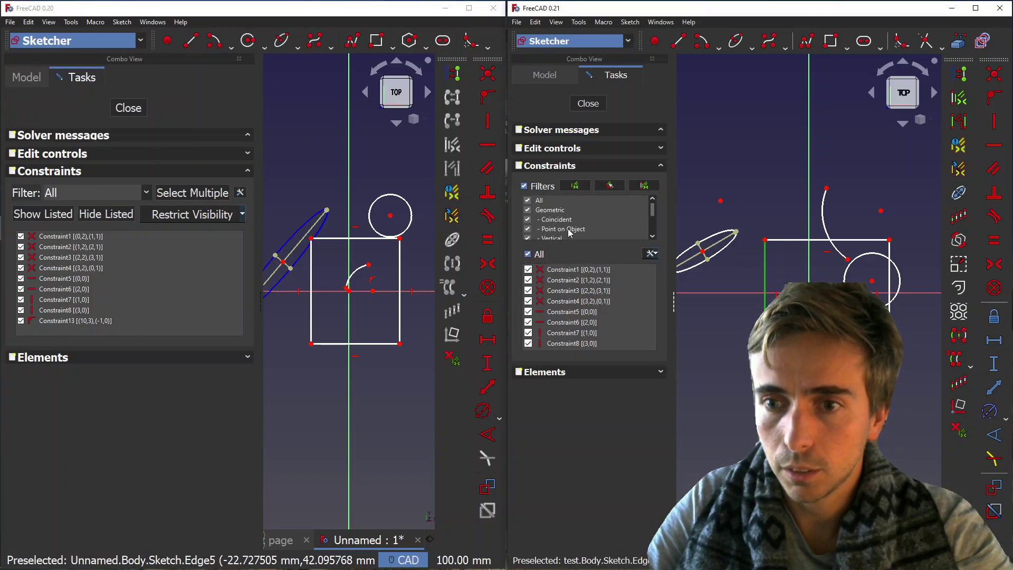
click(525, 187)
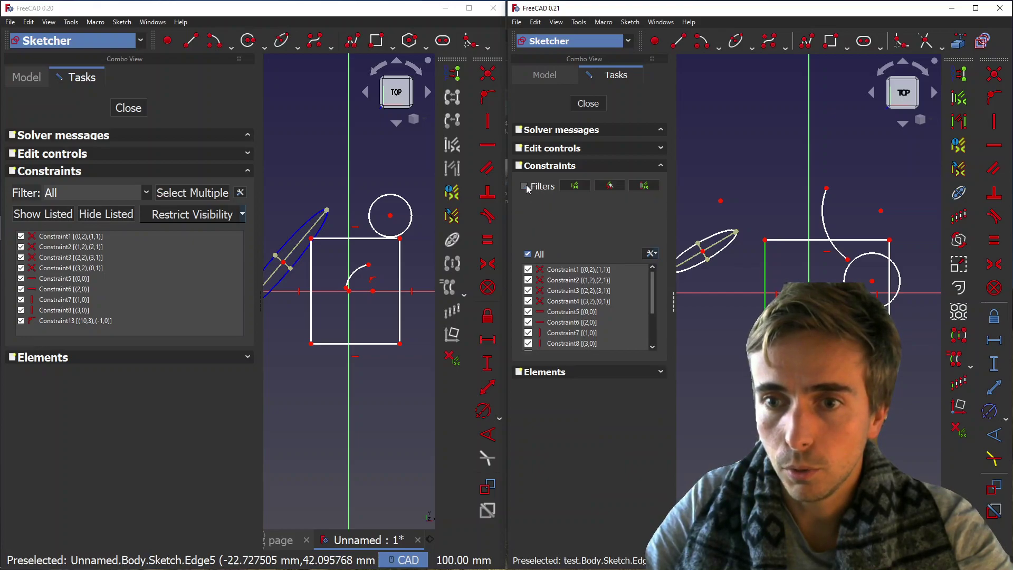
click(526, 187)
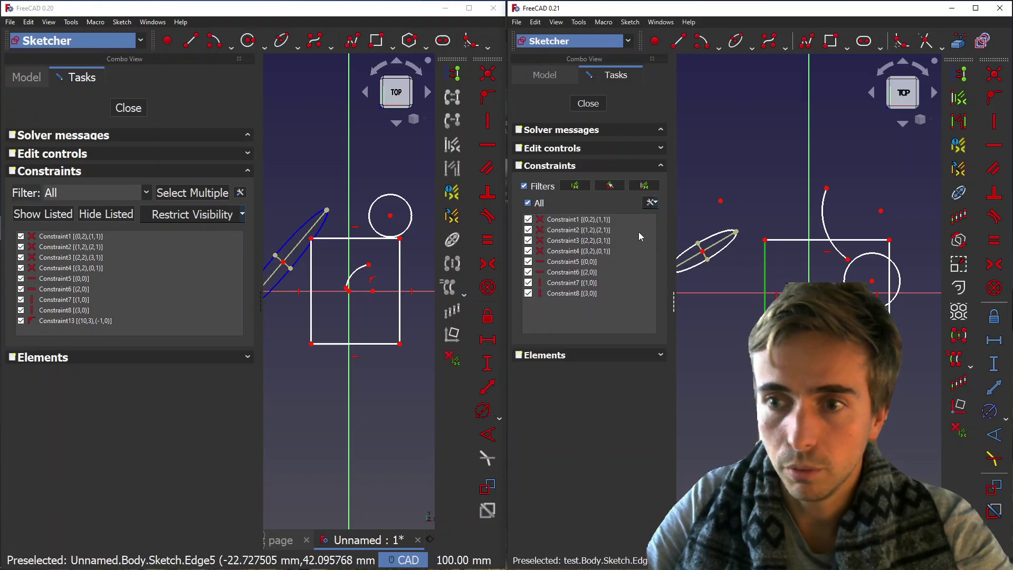
mouse_move(526, 188)
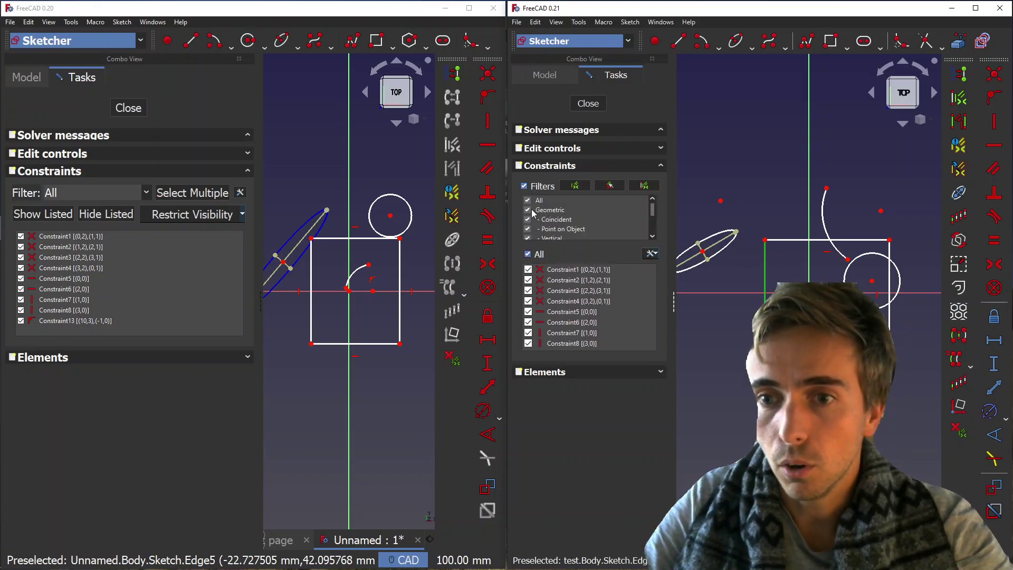
click(528, 212)
click(528, 201)
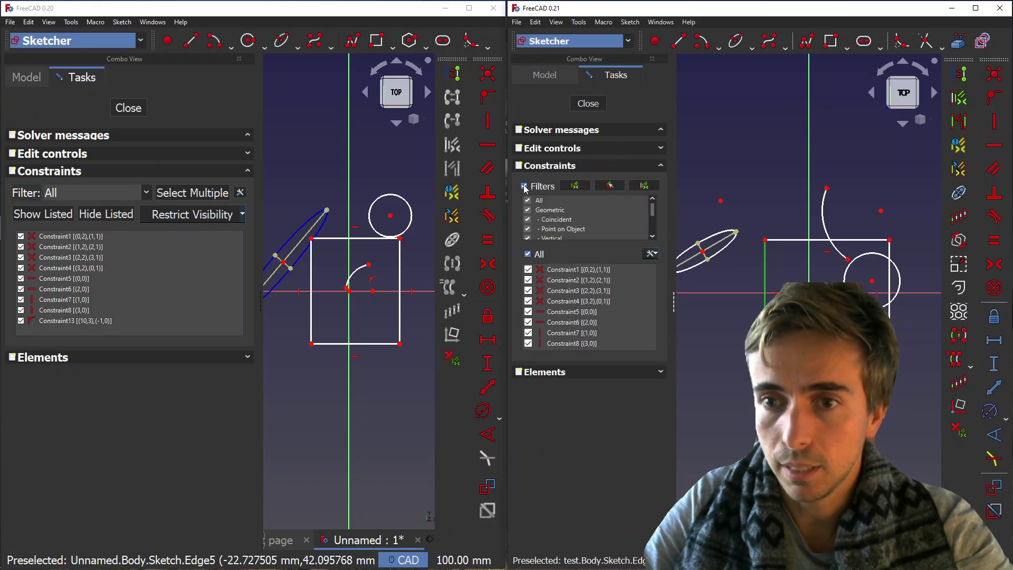
click(524, 187)
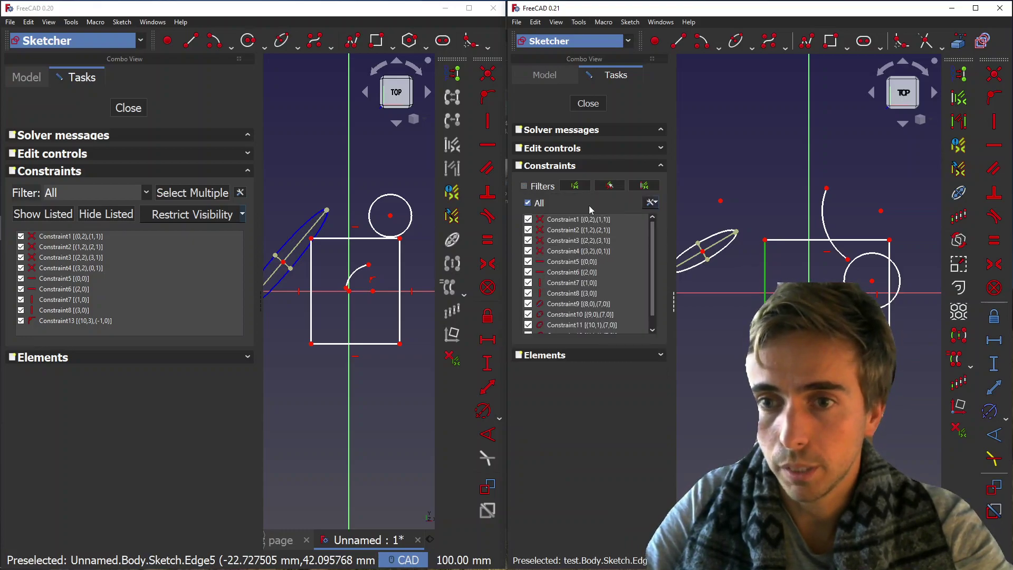
Check the 0.21 constraint display options, narrow its task panel, and select Constraint6.
click(652, 204)
click(629, 206)
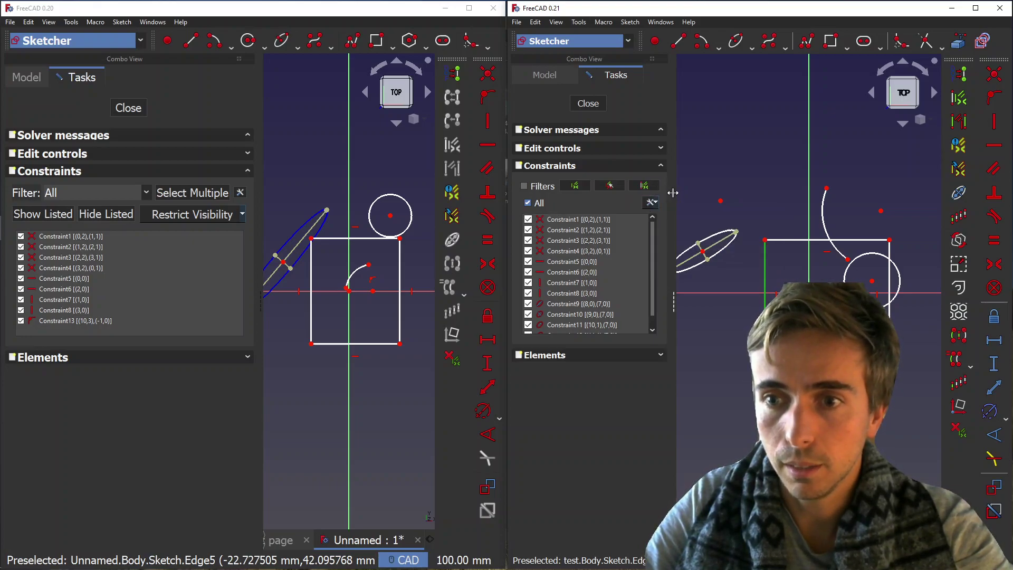
mouse_move(672, 193)
mouse_down()
mouse_move(628, 211)
mouse_move(669, 208)
mouse_up()
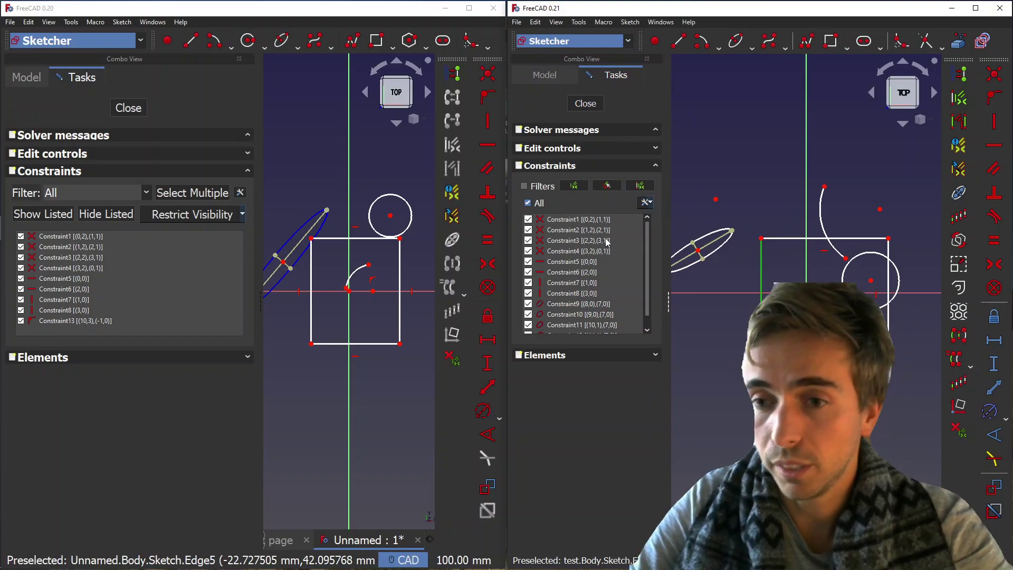
click(612, 272)
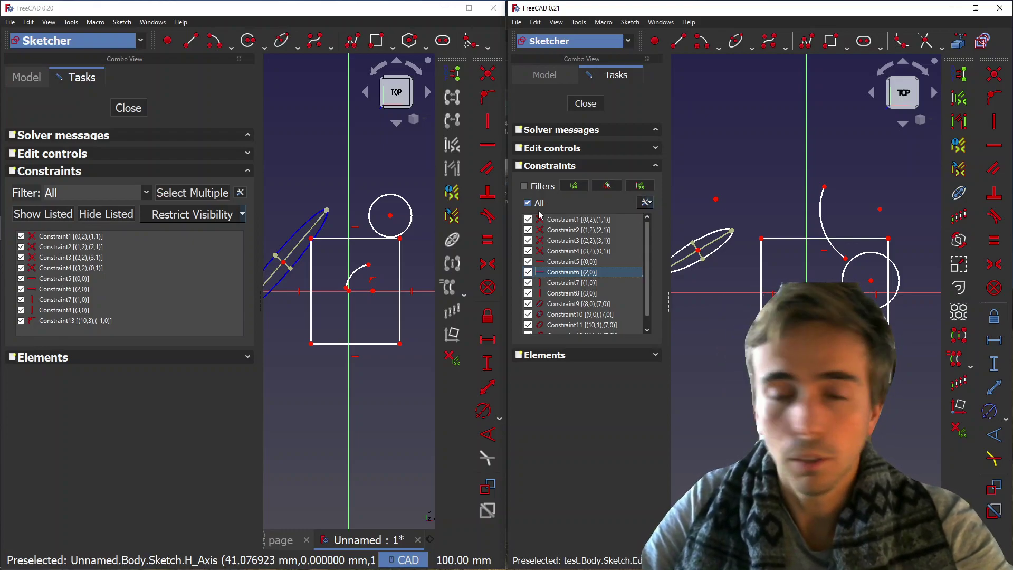
Collapse Constraints and expand Elements in both windows, and narrow the 0.20 task panel.
click(533, 167)
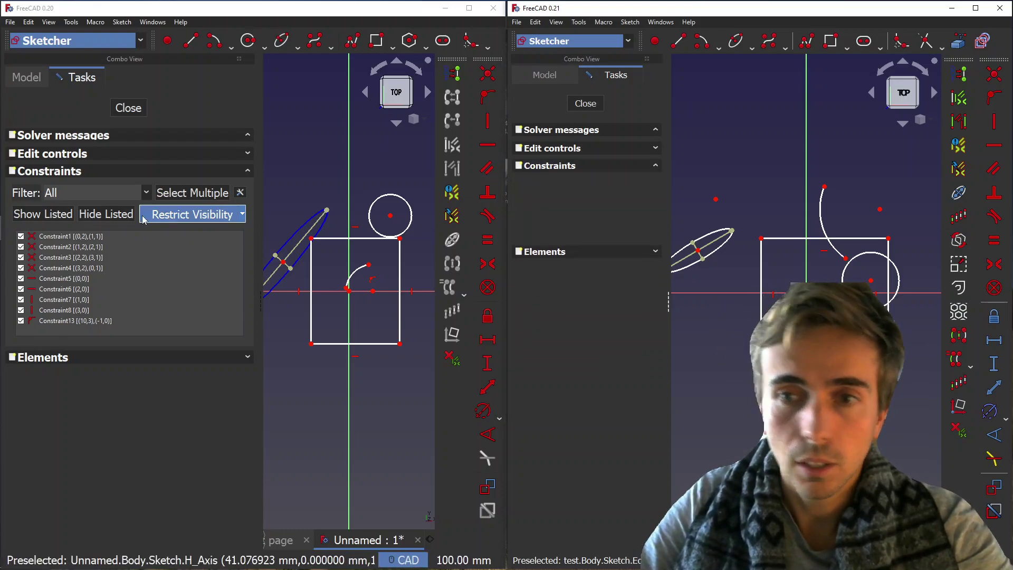
click(112, 176)
click(117, 190)
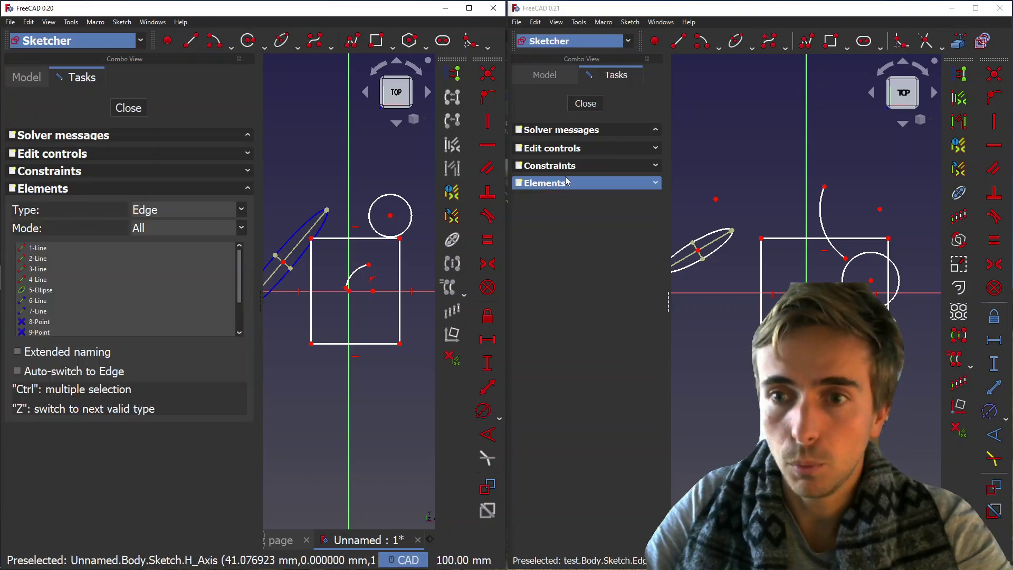
click(567, 182)
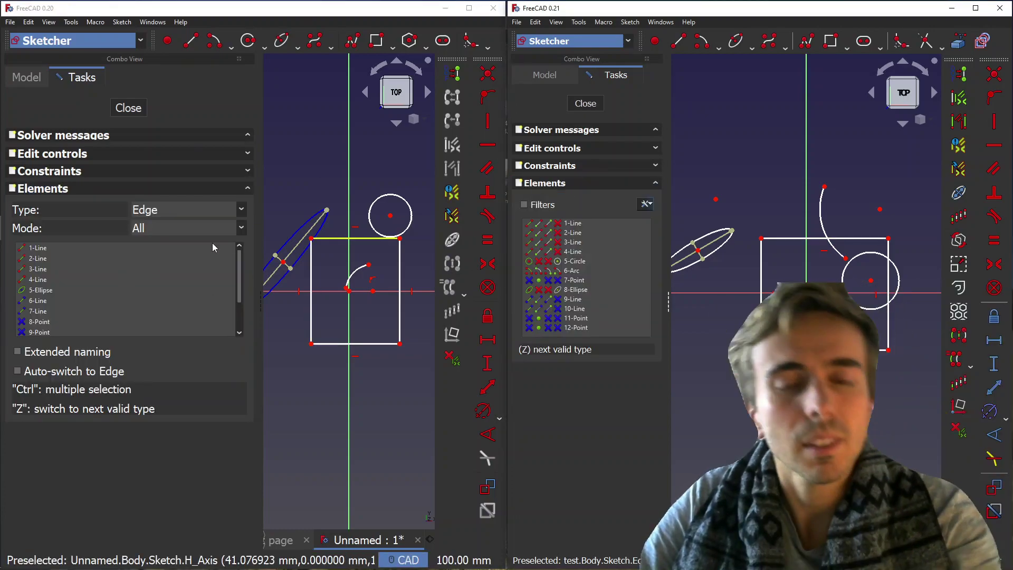
mouse_move(262, 267)
mouse_down()
mouse_move(179, 280)
mouse_move(190, 278)
mouse_up()
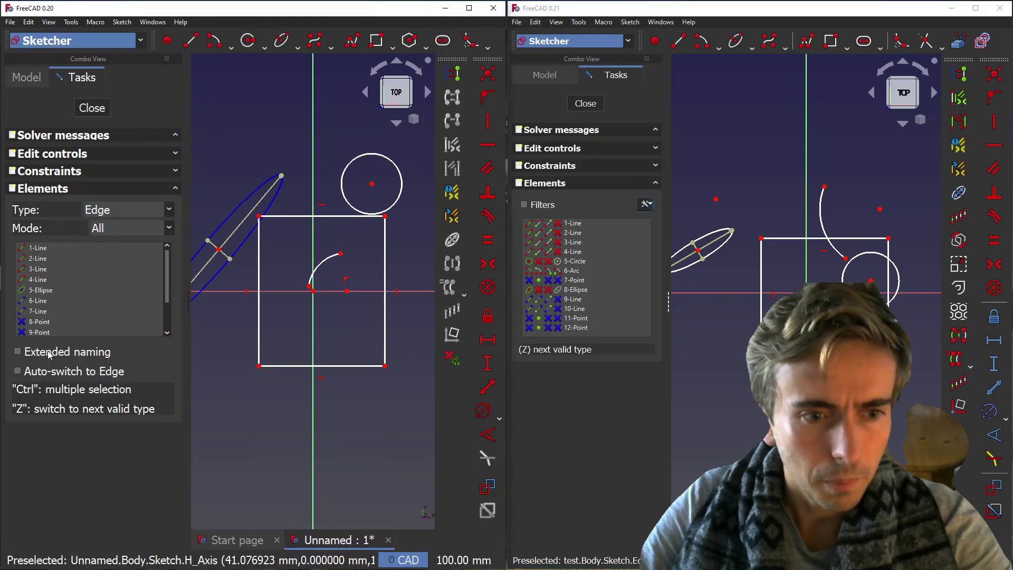
In 0.20, turn on Auto-switch to Edge and Extended naming.
click(46, 372)
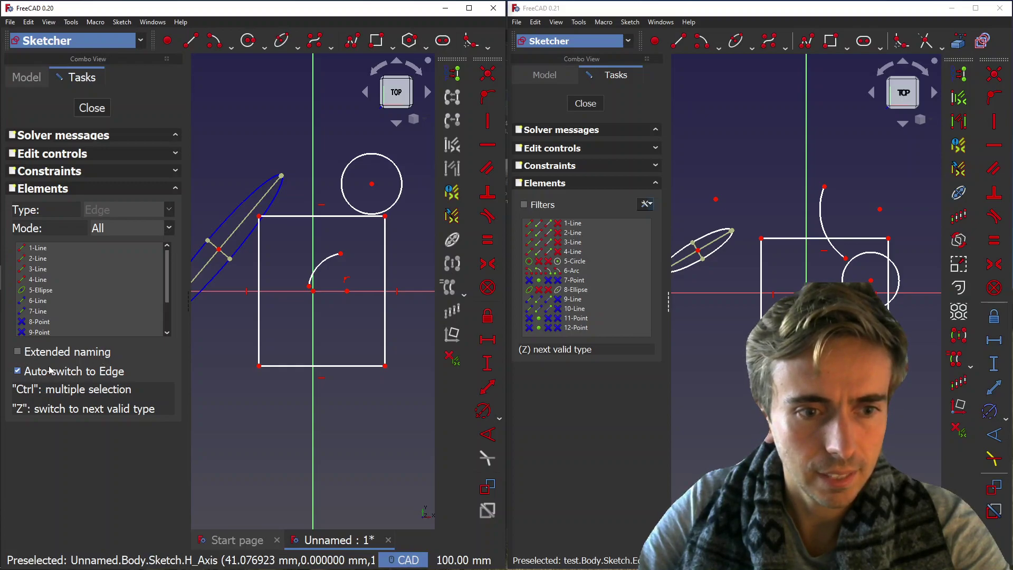
click(18, 352)
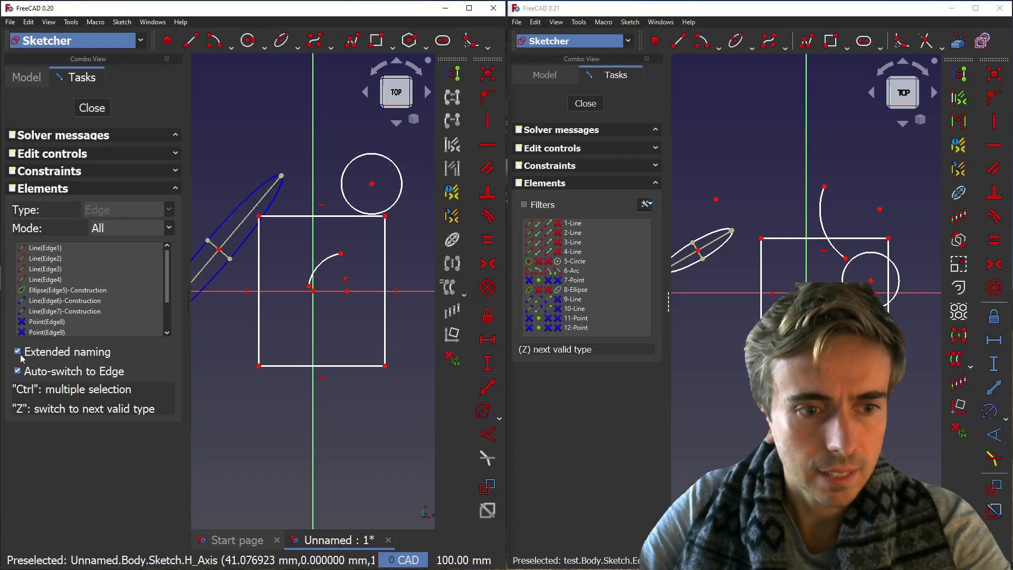
click(18, 352)
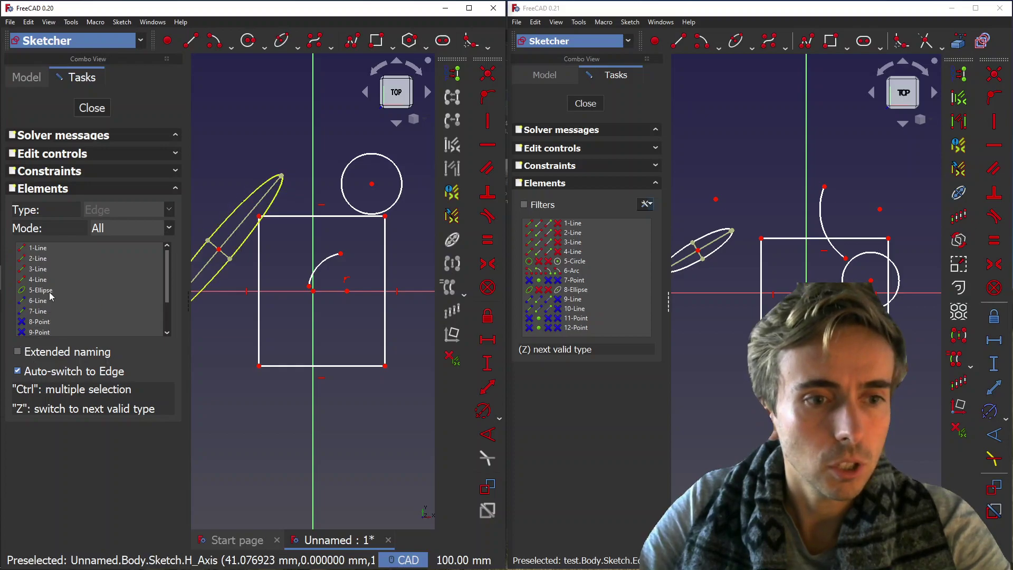
click(19, 351)
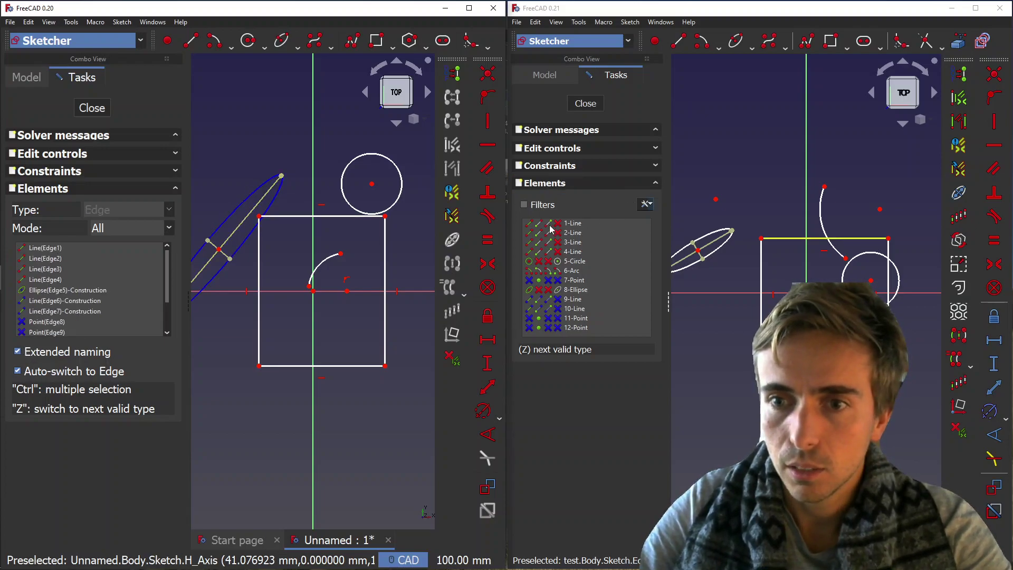
Turn on Extended information for 0.21 elements and review the Constraints settings menu.
click(650, 207)
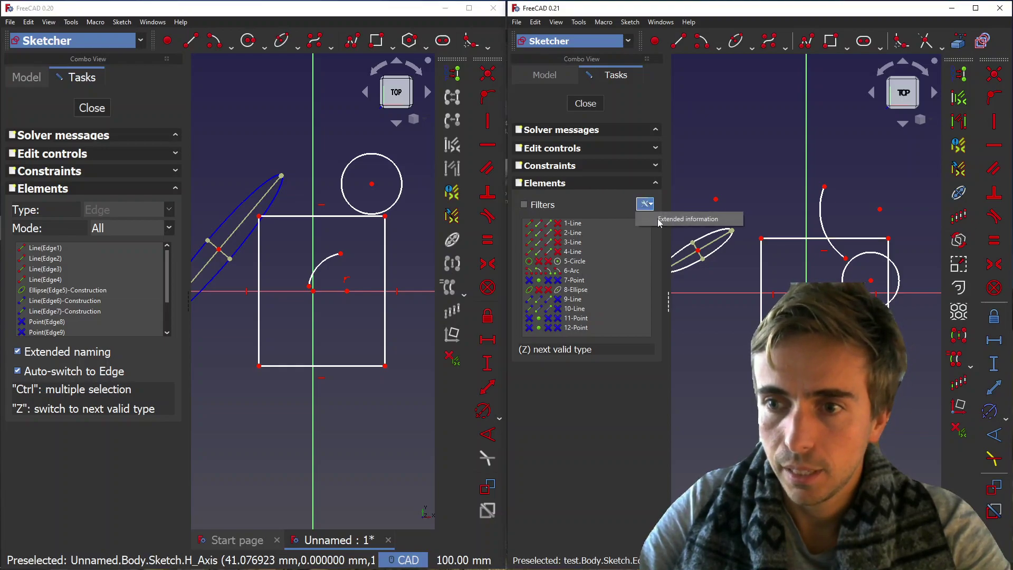
click(657, 220)
click(597, 168)
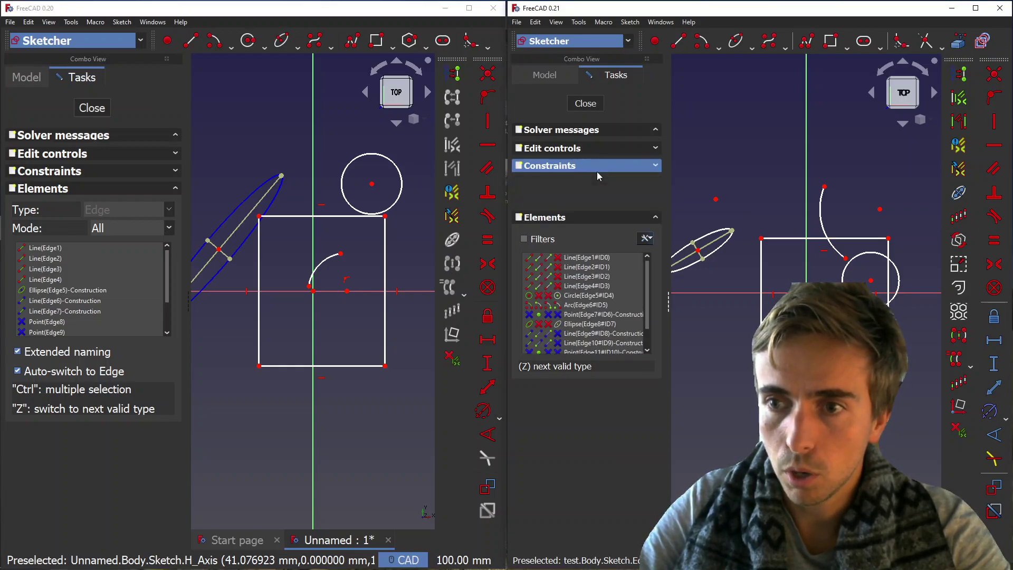
click(650, 206)
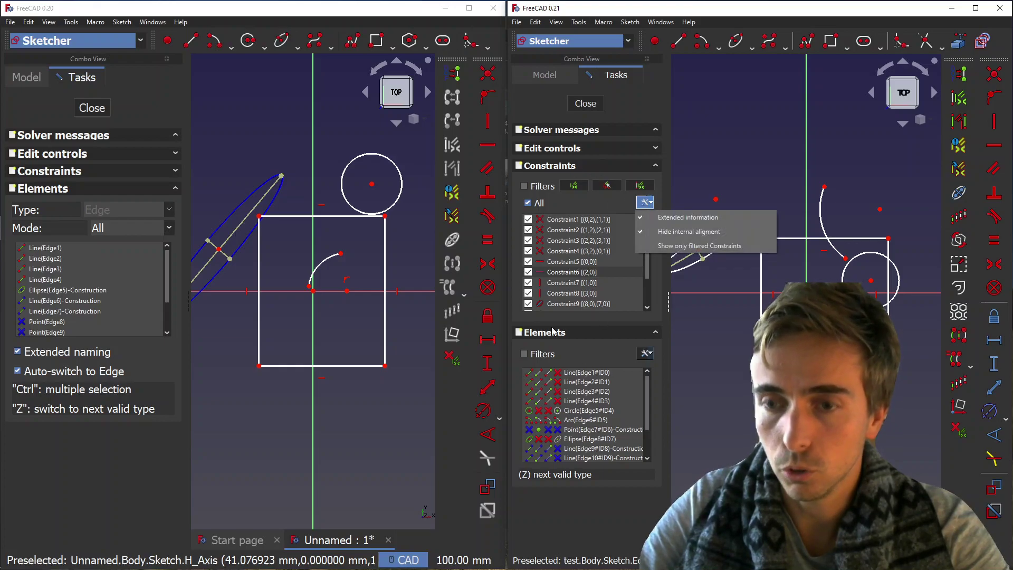
click(646, 202)
click(608, 170)
Turn off Extended information in 0.21 and Extended naming in 0.20.
click(646, 204)
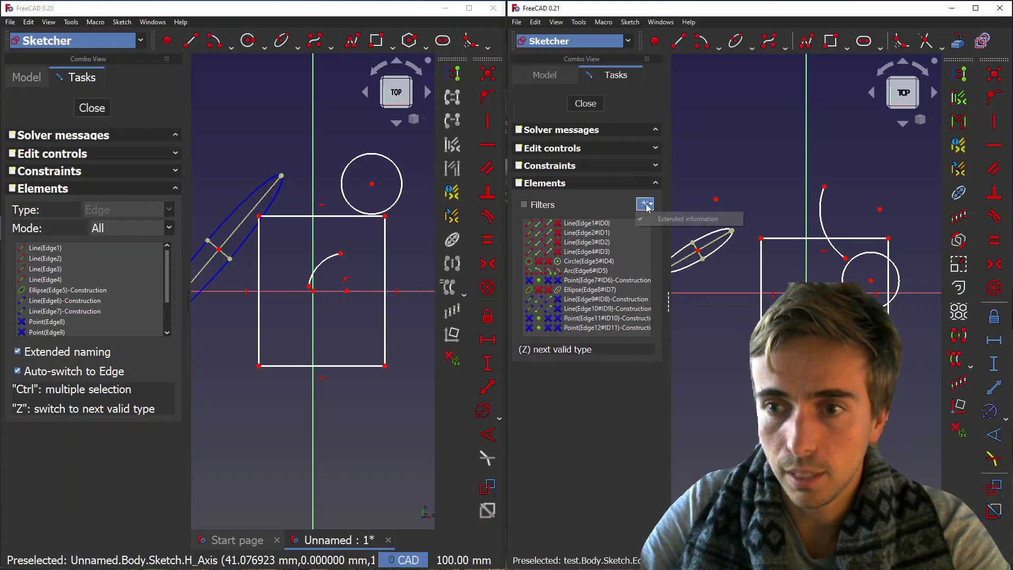
click(657, 220)
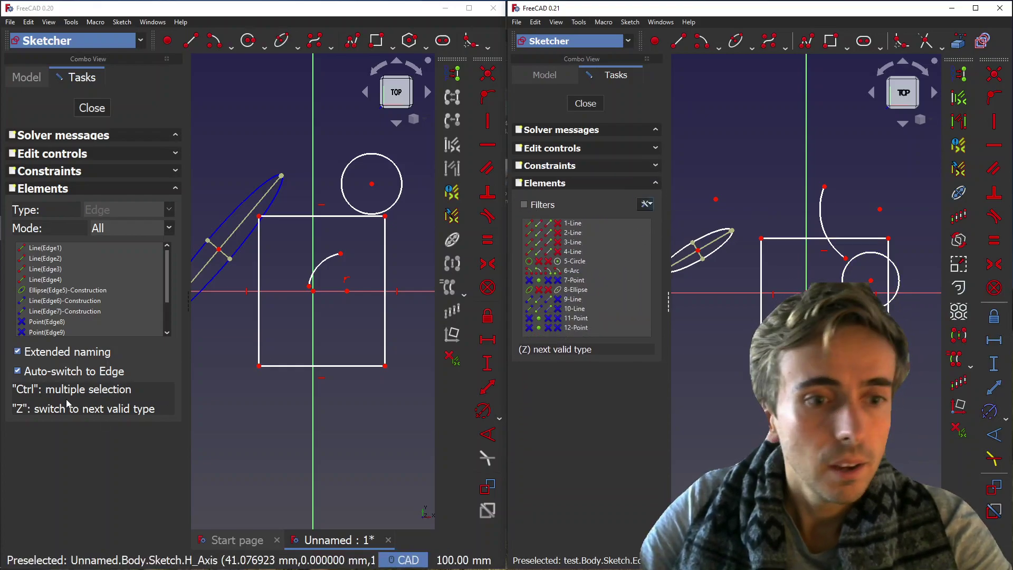
click(18, 351)
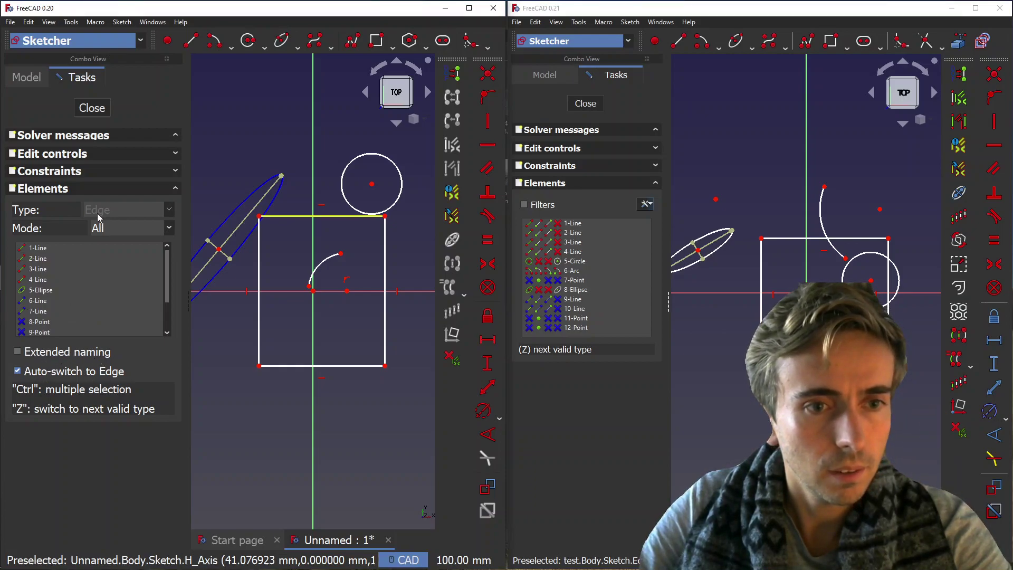
In 0.20, select 4-Line, clear it, then select the 8-Point element.
key(z)
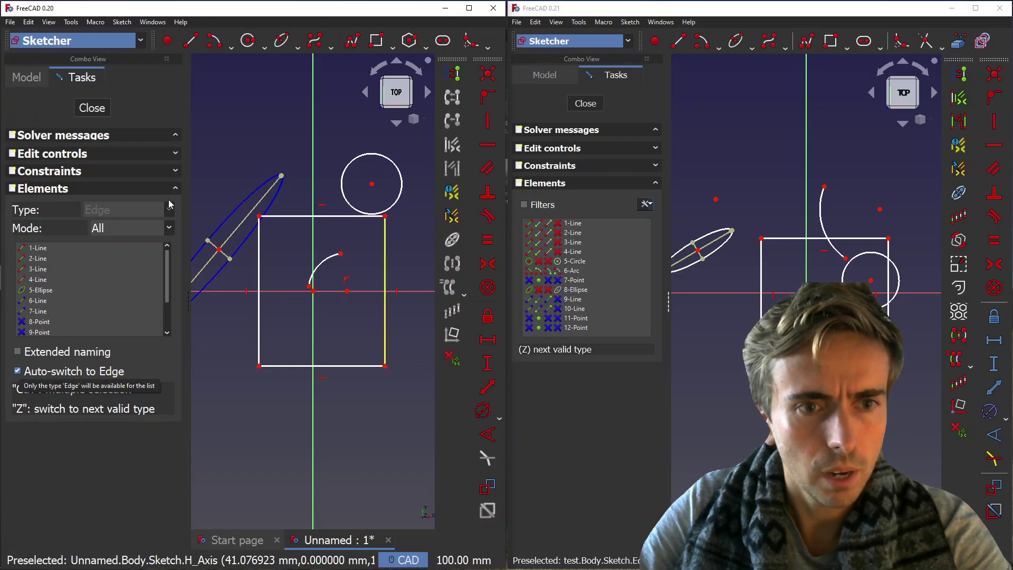
click(262, 262)
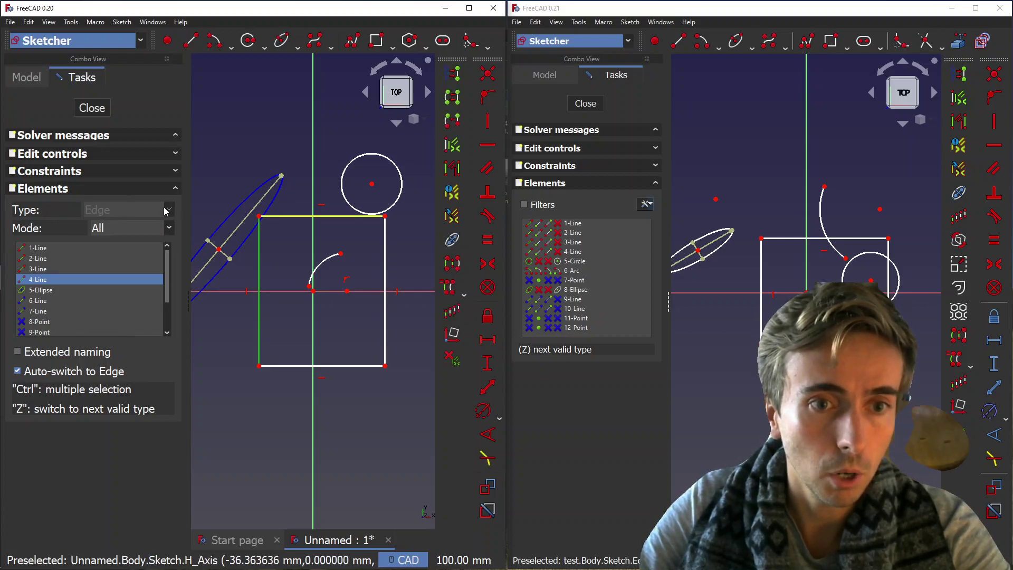
click(63, 321)
key(Escape)
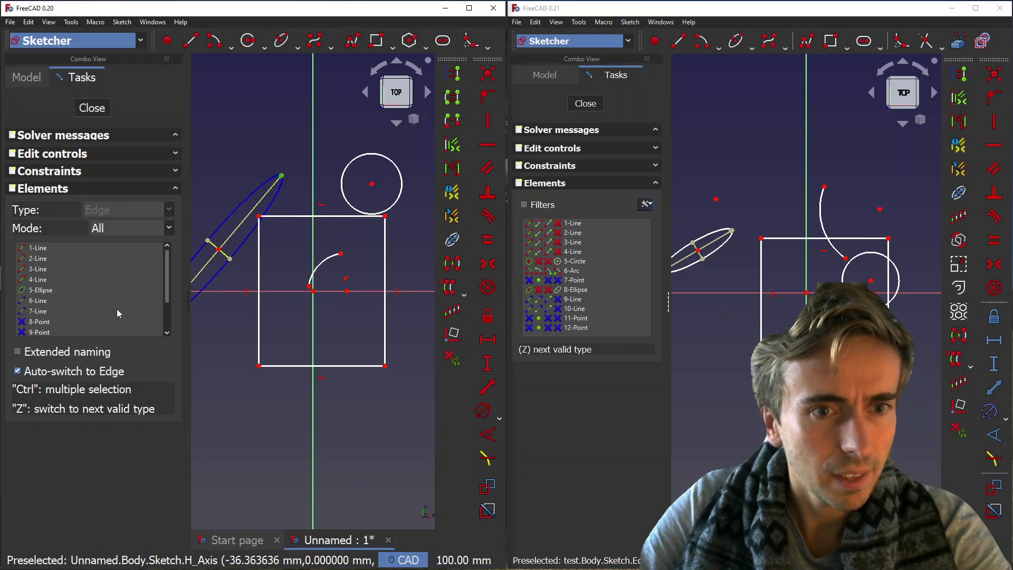
click(39, 322)
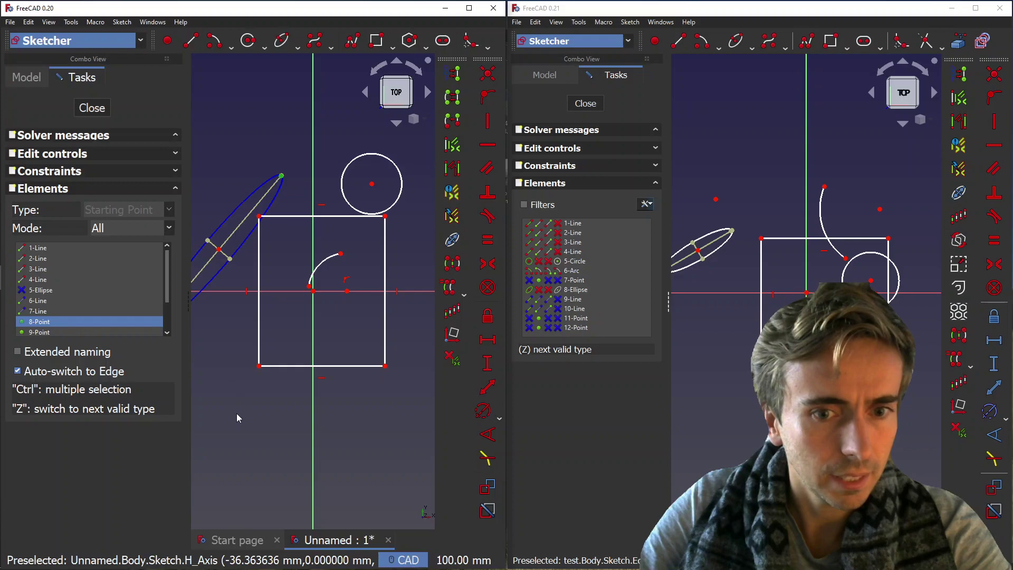
click(237, 413)
click(38, 321)
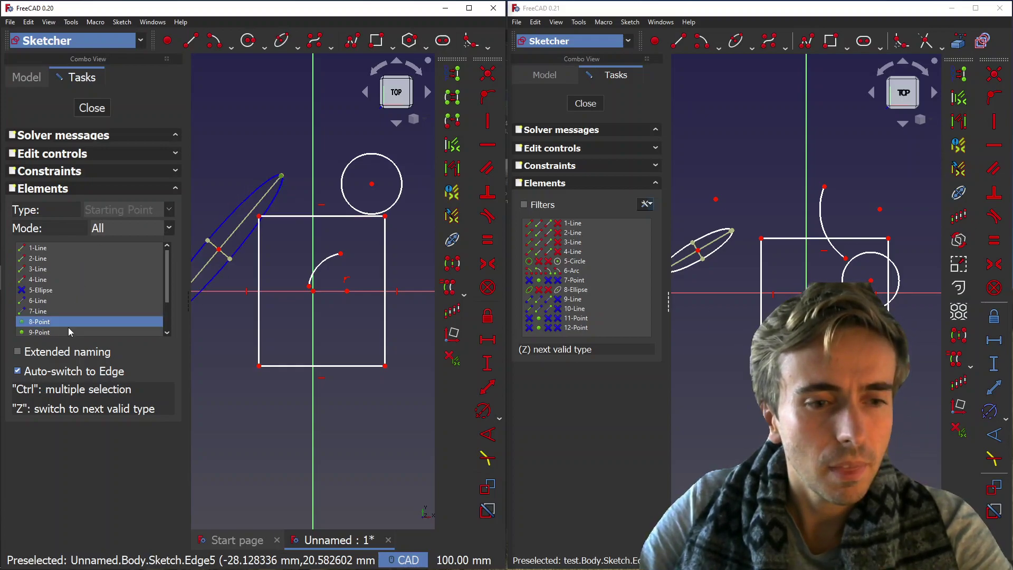
Untick Auto-switch to Edge and reselect 8-Point in the 0.20 list.
click(67, 372)
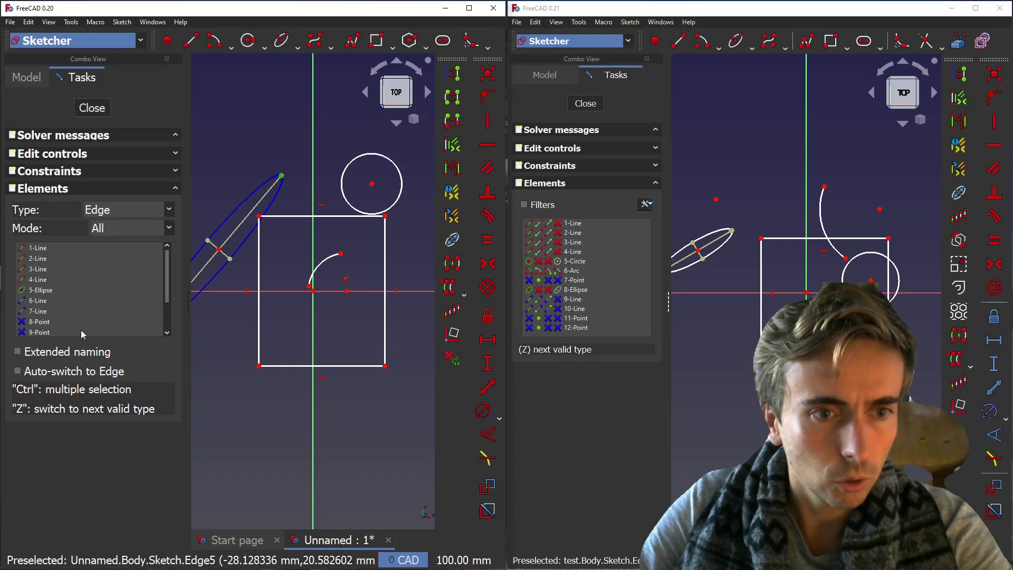
click(28, 322)
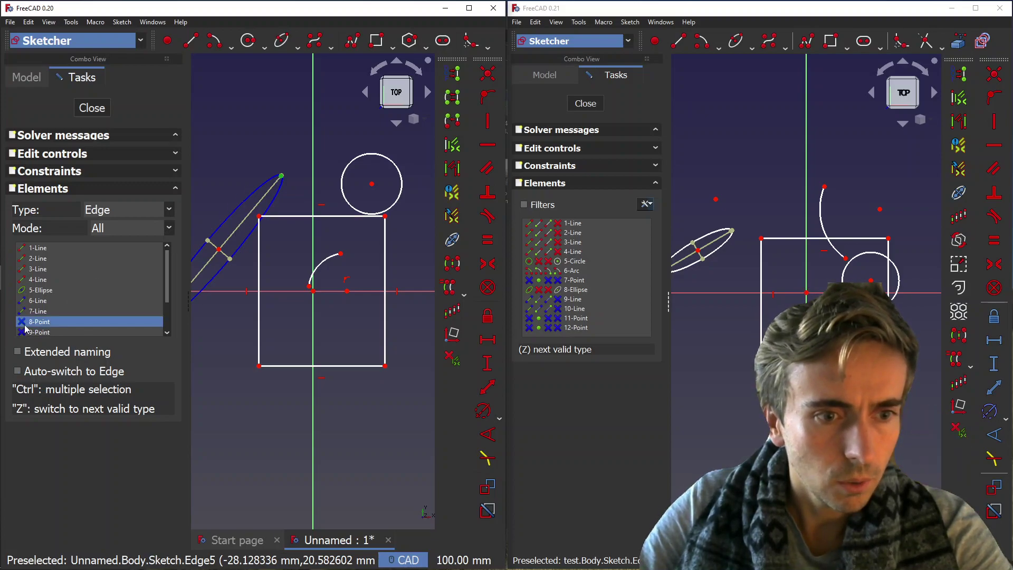
click(29, 334)
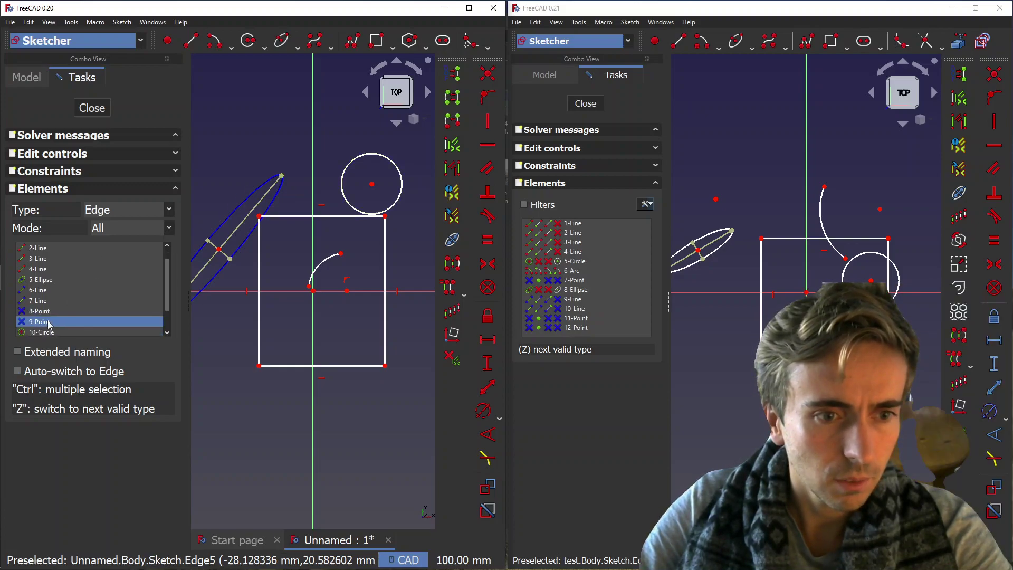
click(46, 312)
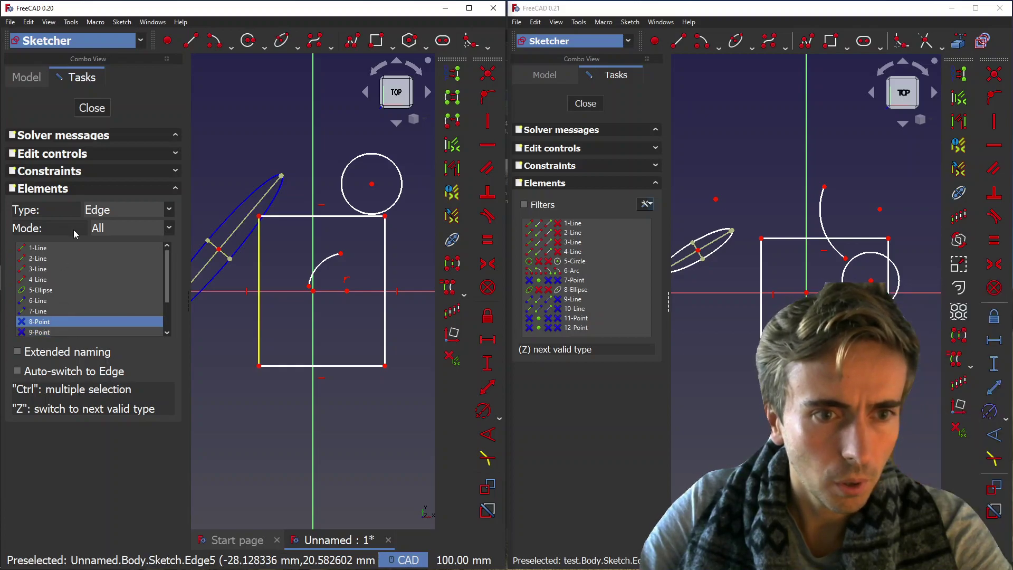
Set Type to Starting Point and select 8-Point and 1-Line's starting point.
click(117, 212)
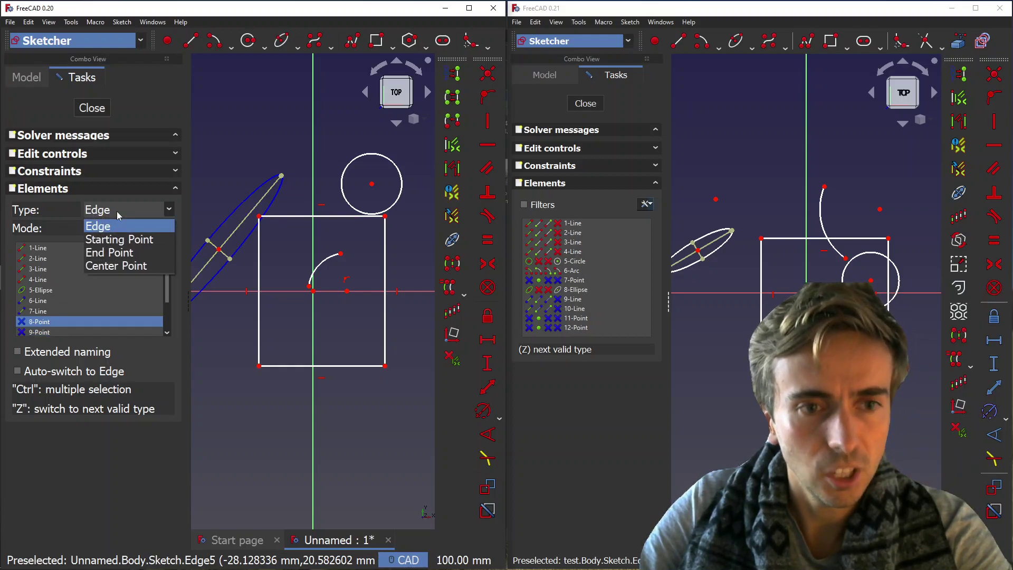
click(119, 239)
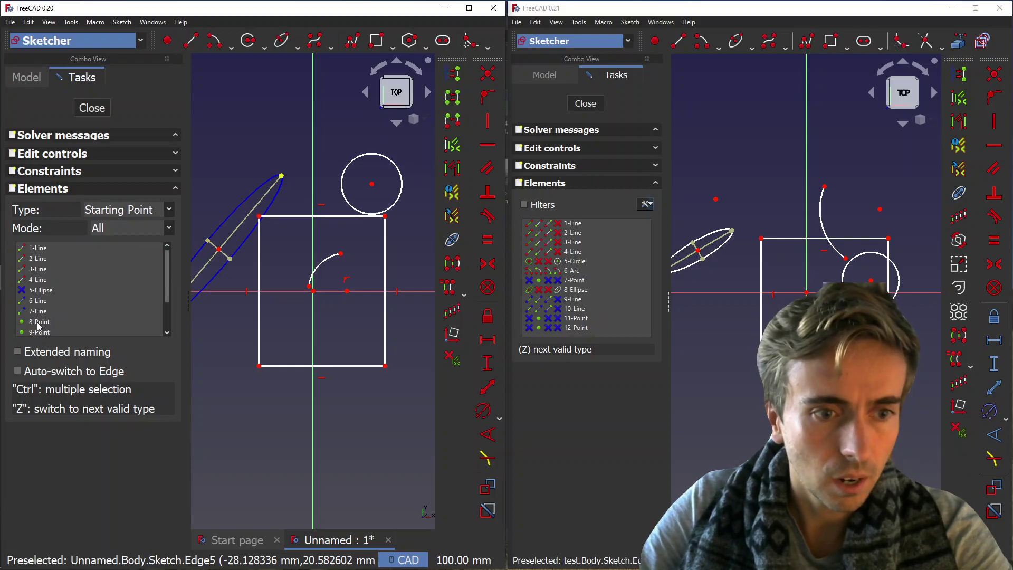
click(38, 323)
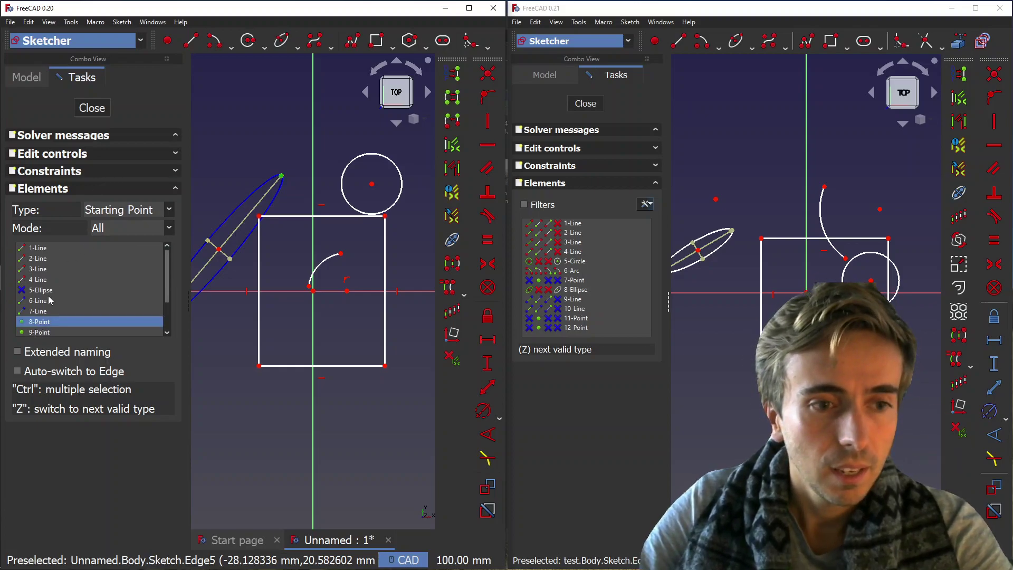
click(21, 251)
click(101, 214)
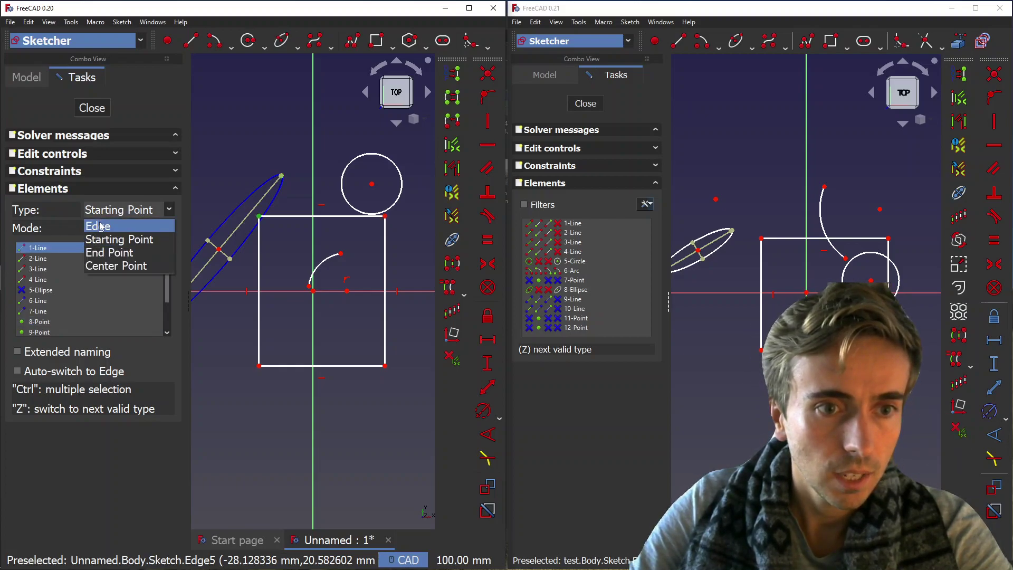
click(101, 225)
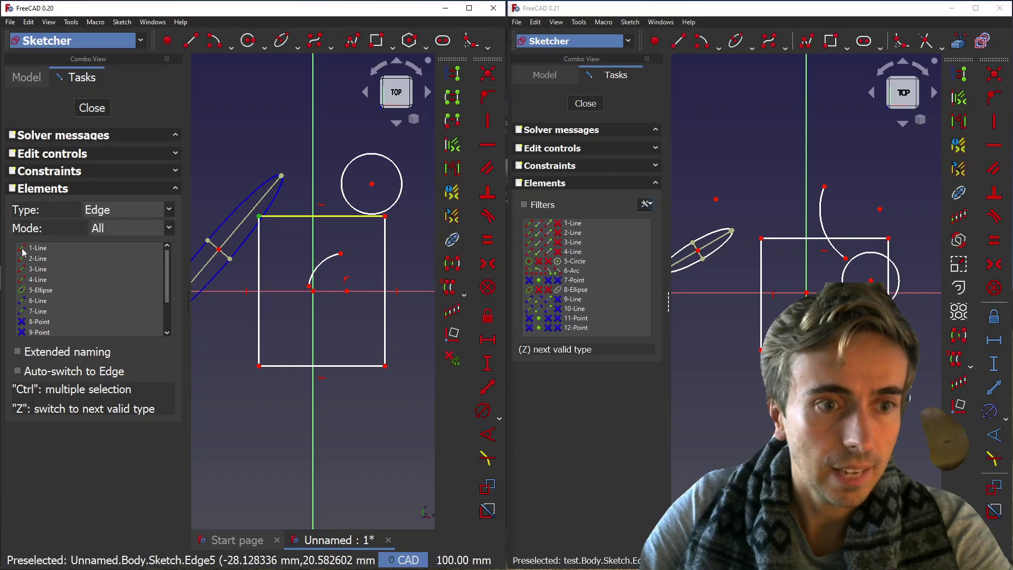
key(z)
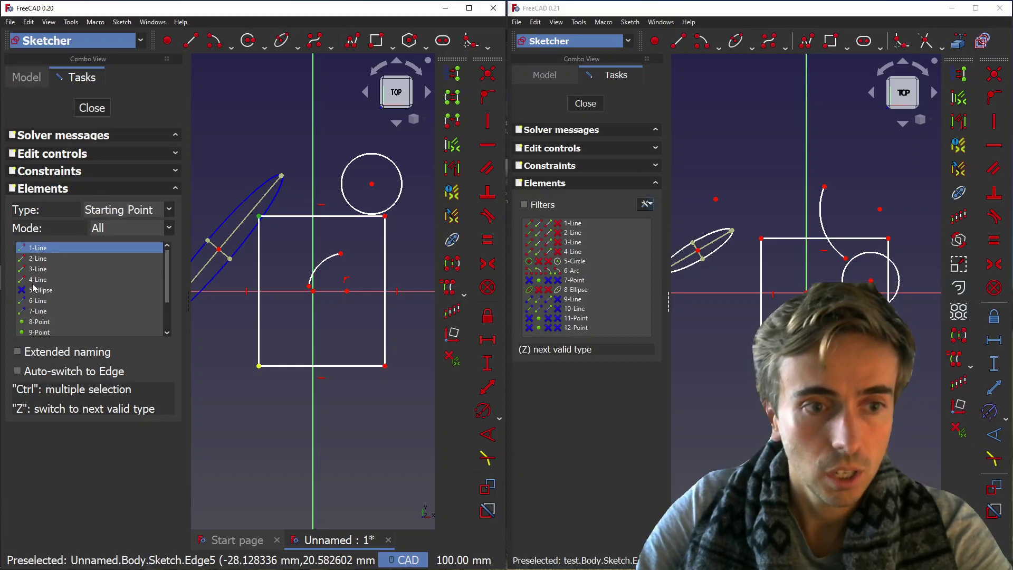
Switch Type to End Point, then Center Point, and select 10-Circle's center.
click(119, 210)
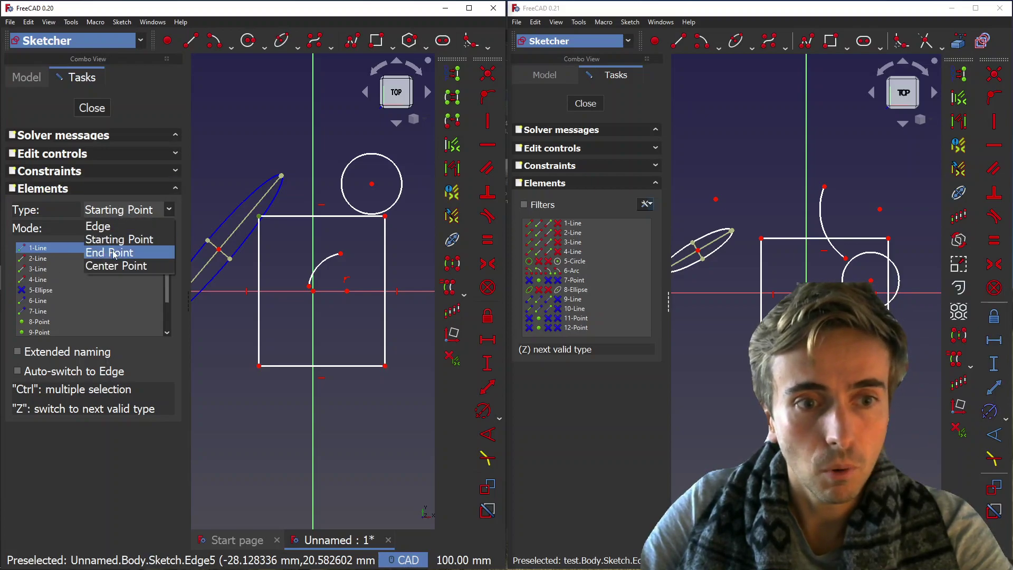
click(114, 253)
click(132, 210)
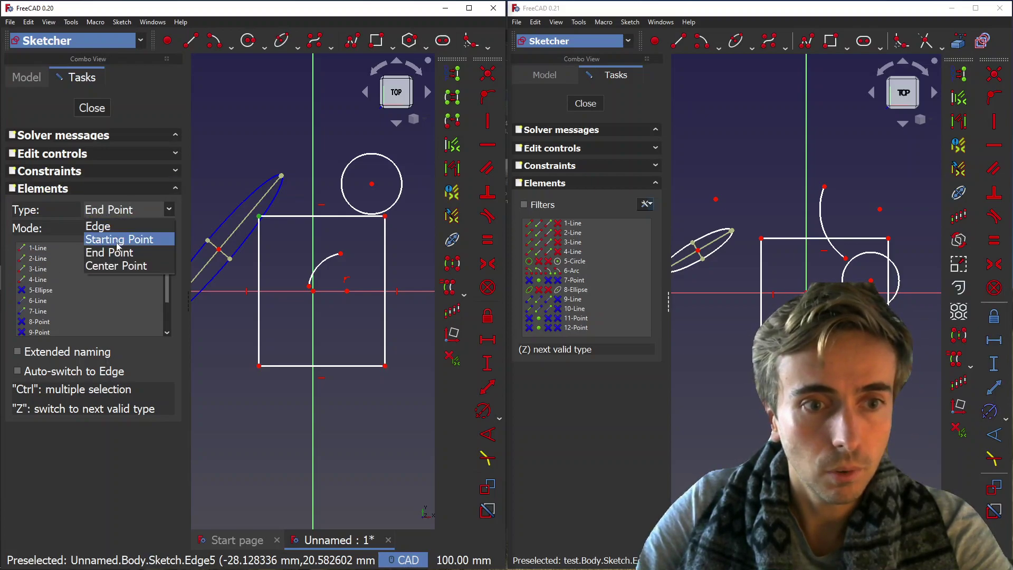
click(112, 267)
scroll(71, 306, down, 1)
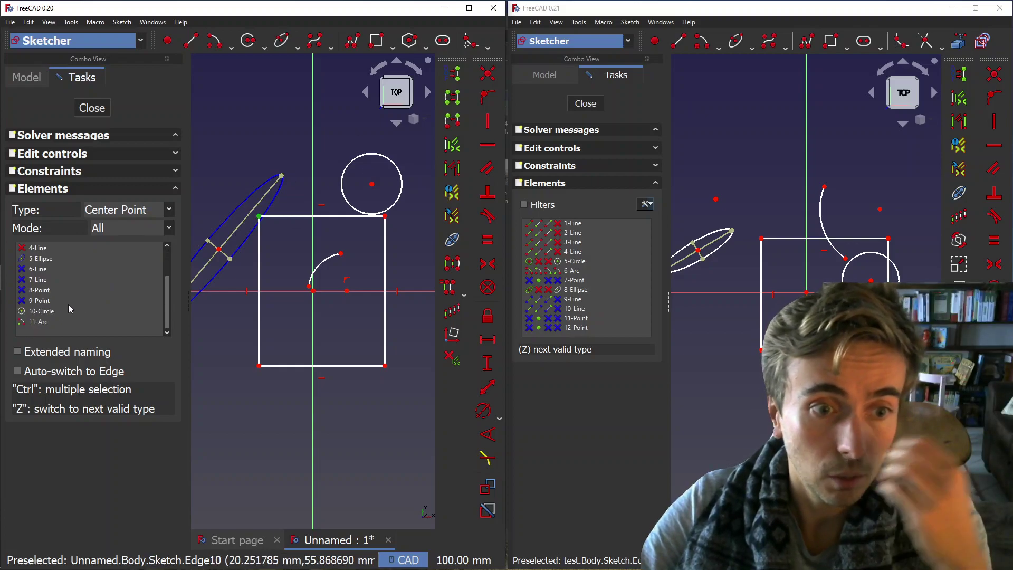
click(42, 312)
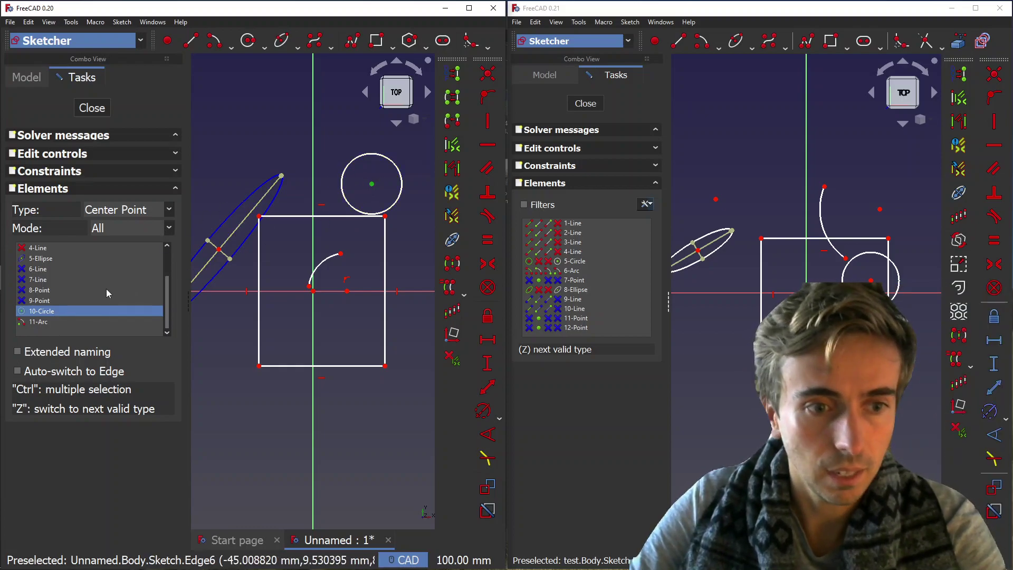
scroll(86, 285, up, 1)
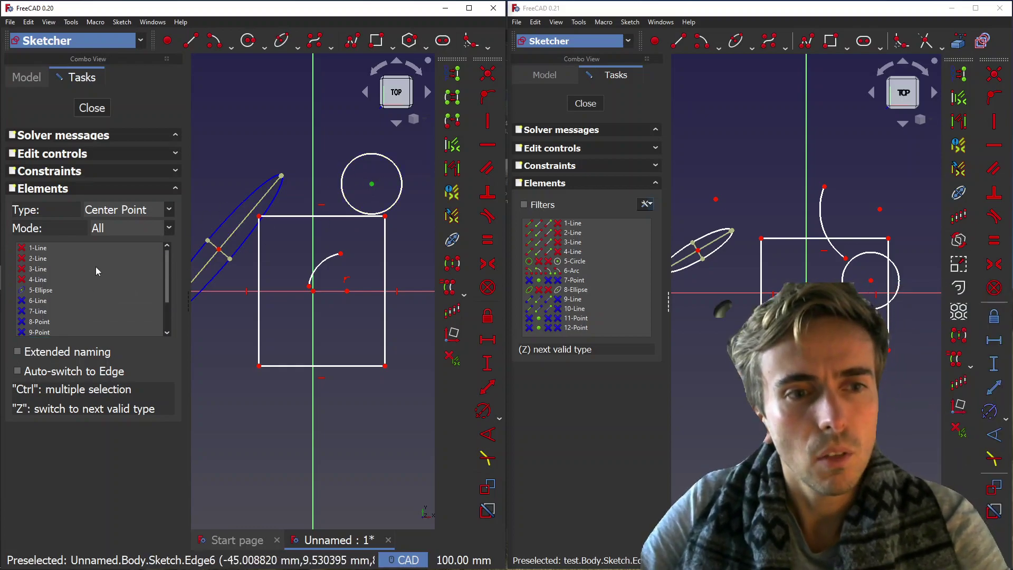
Set Mode to Construction, then back to All, and Type back to Edge.
click(125, 225)
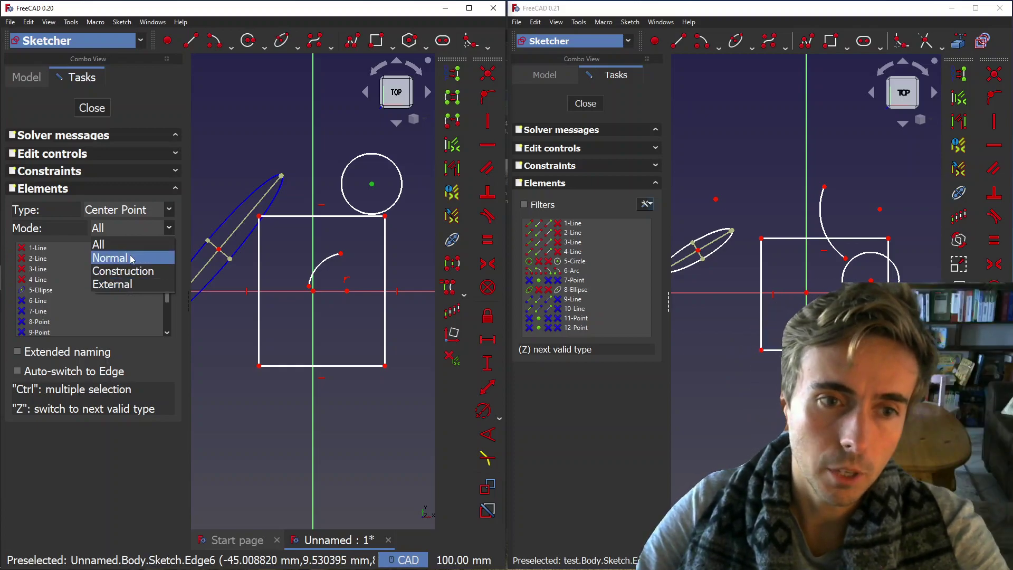
click(126, 271)
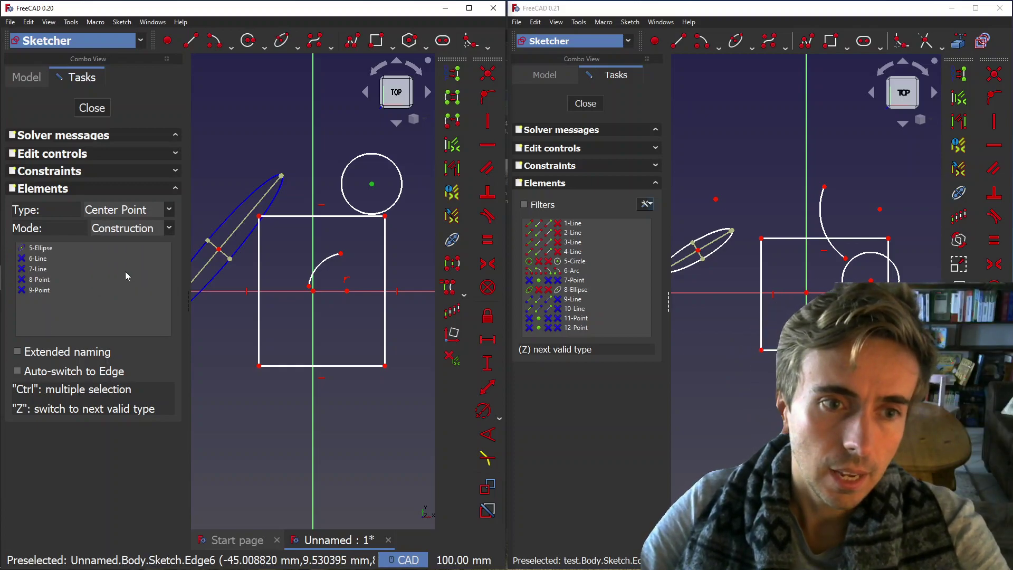
click(136, 232)
click(126, 242)
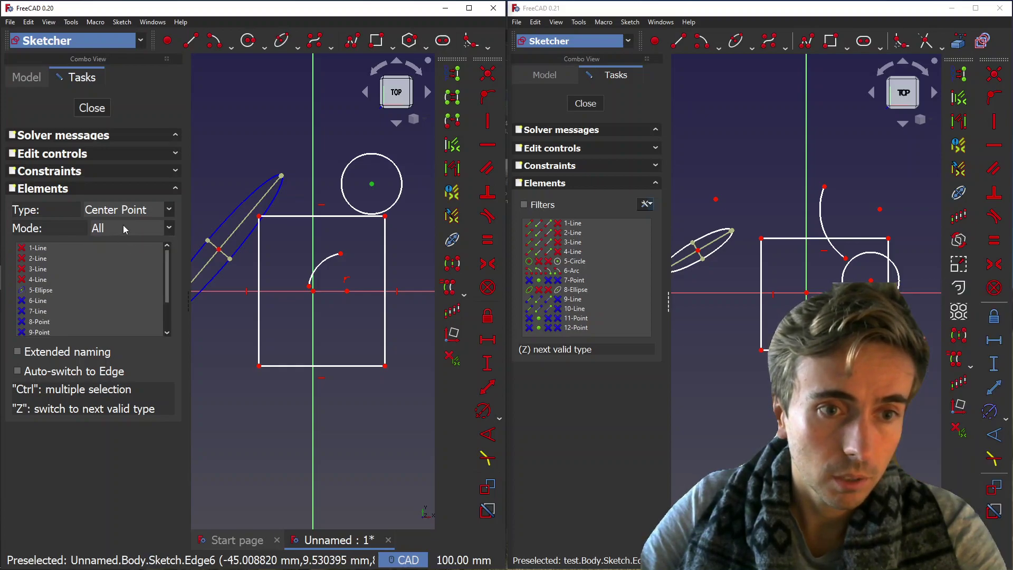
click(127, 210)
click(129, 227)
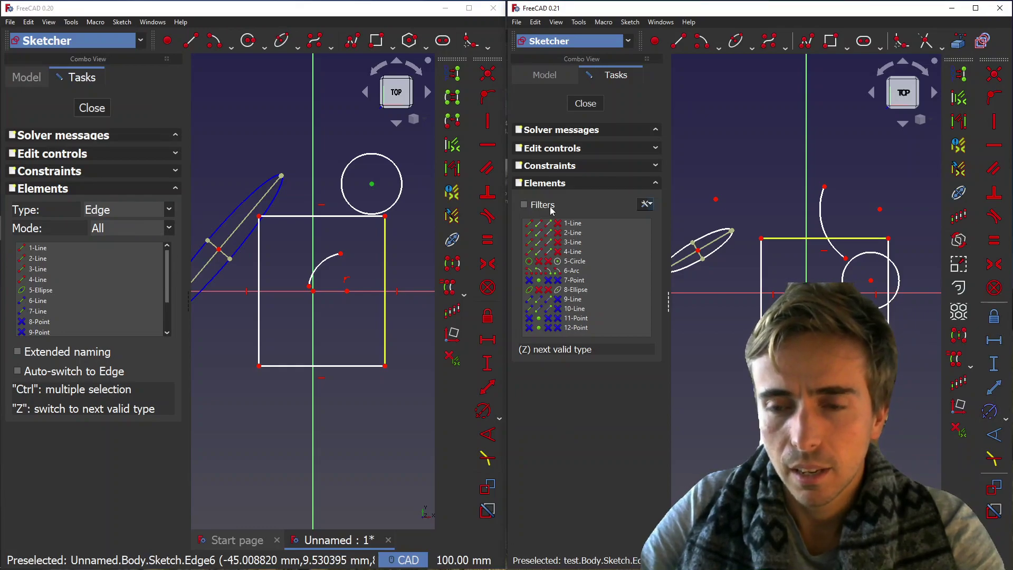
Select 1-Line through 4-Line in turn, finishing on 6-Line.
click(37, 247)
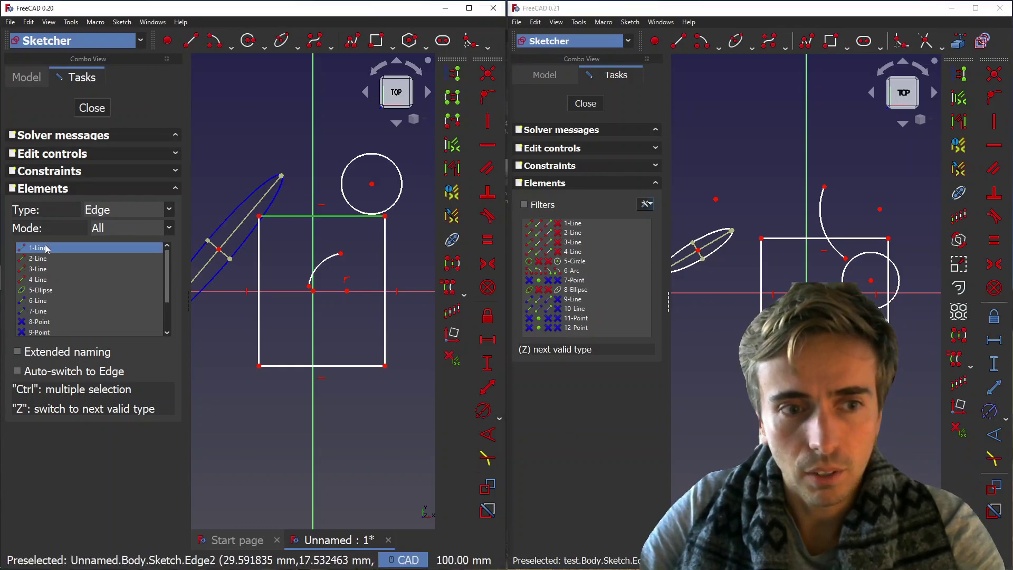
click(122, 258)
click(113, 281)
click(117, 268)
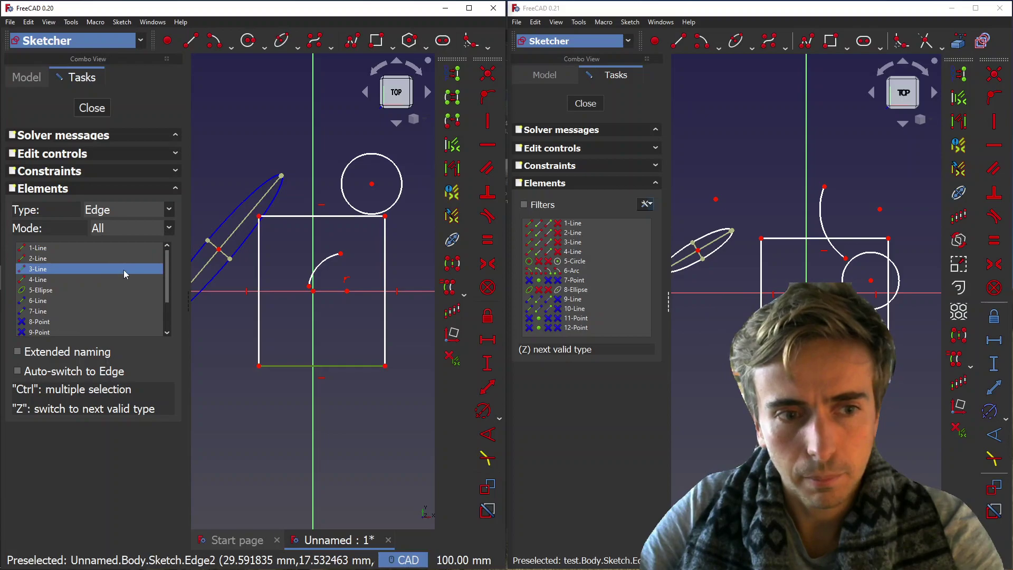
click(132, 247)
click(137, 209)
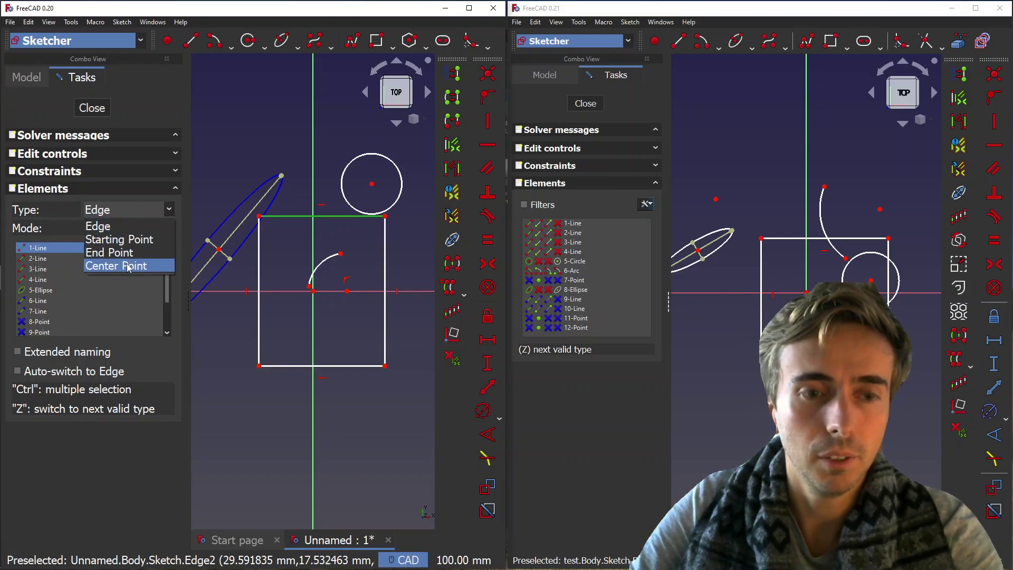
click(37, 301)
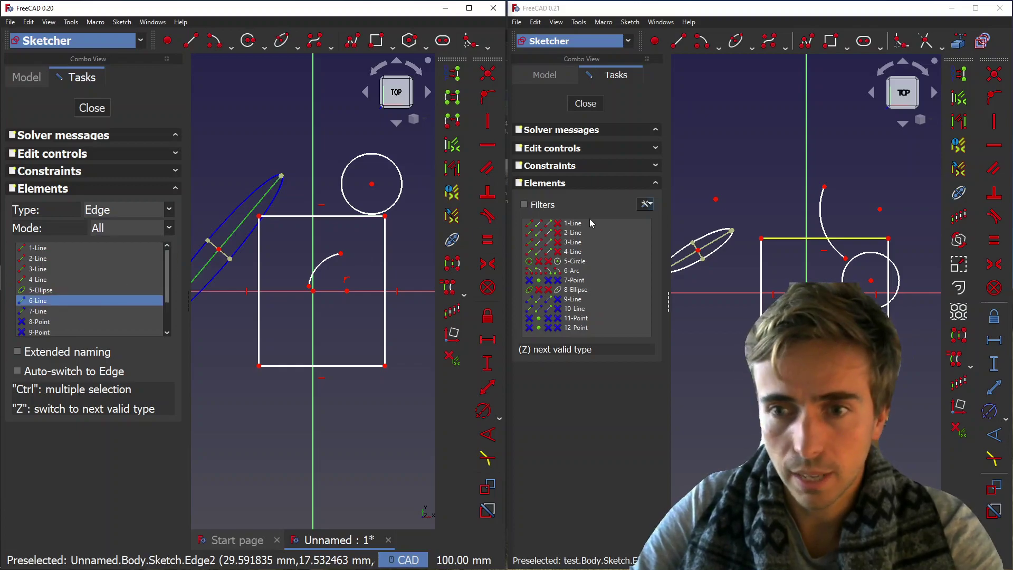
Select lines 1–4 in the 0.21 Elements list, then multi-select, ending on 3-Line alone.
click(545, 225)
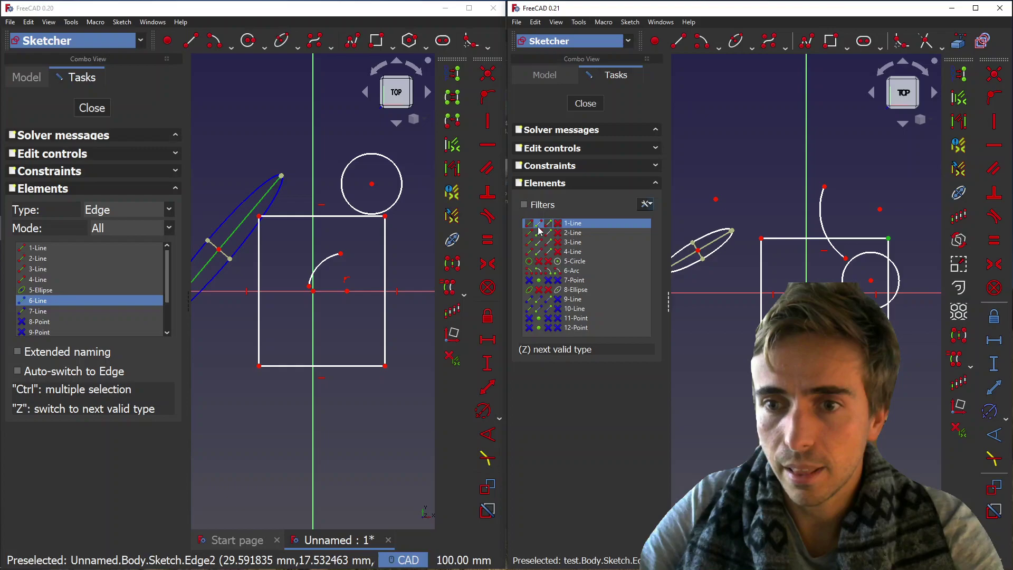
click(546, 232)
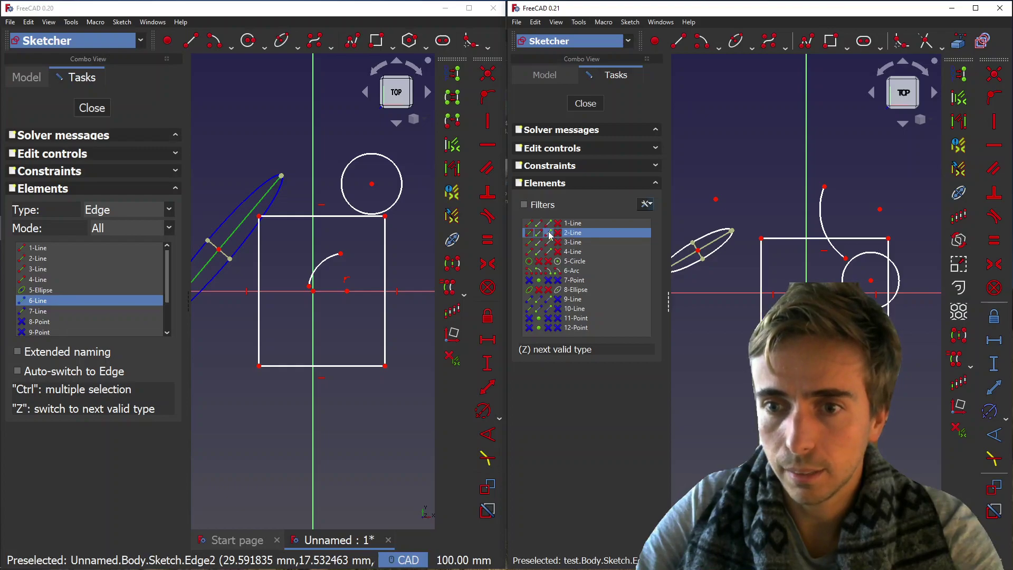
click(604, 224)
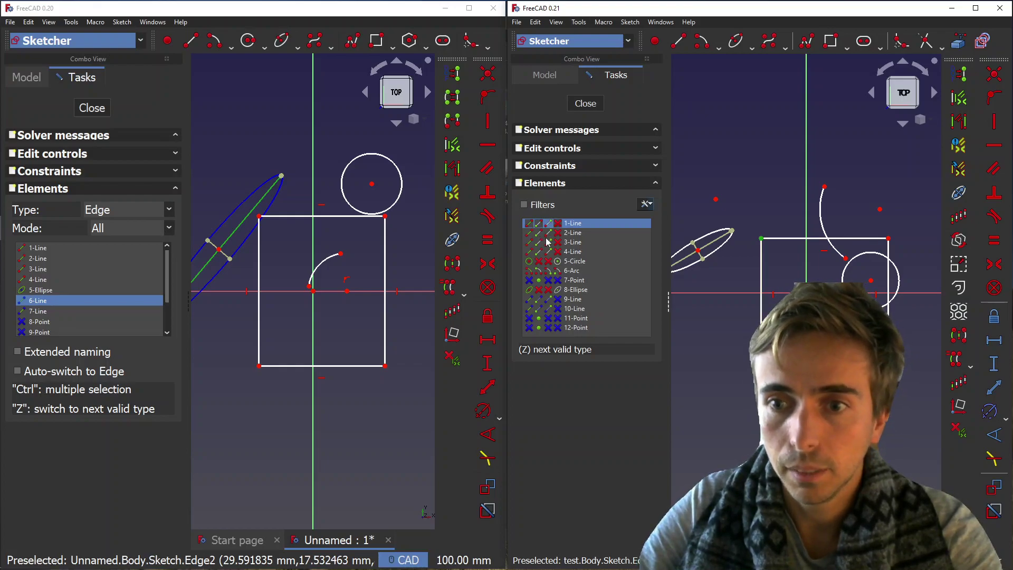
click(575, 244)
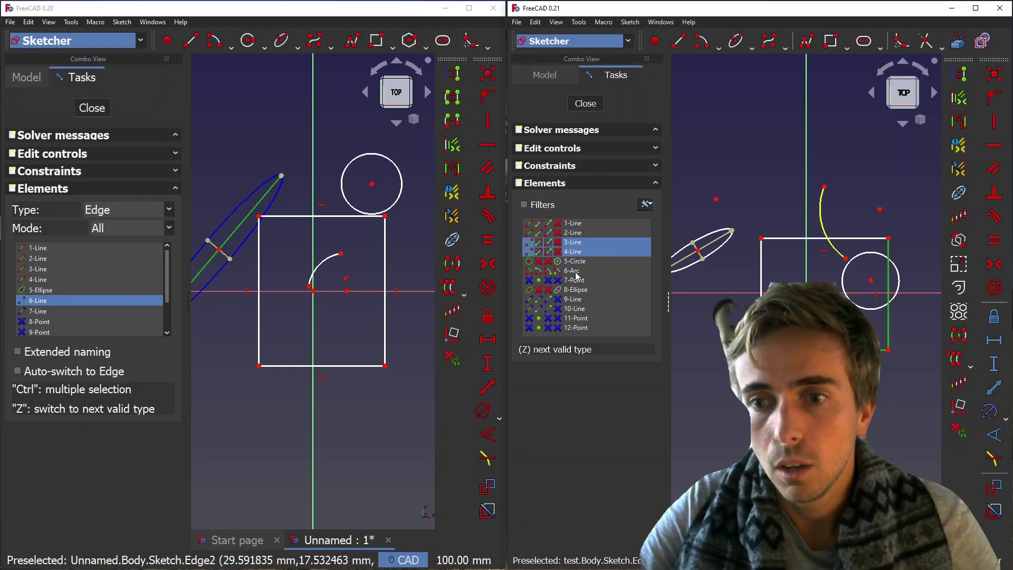
click(598, 232)
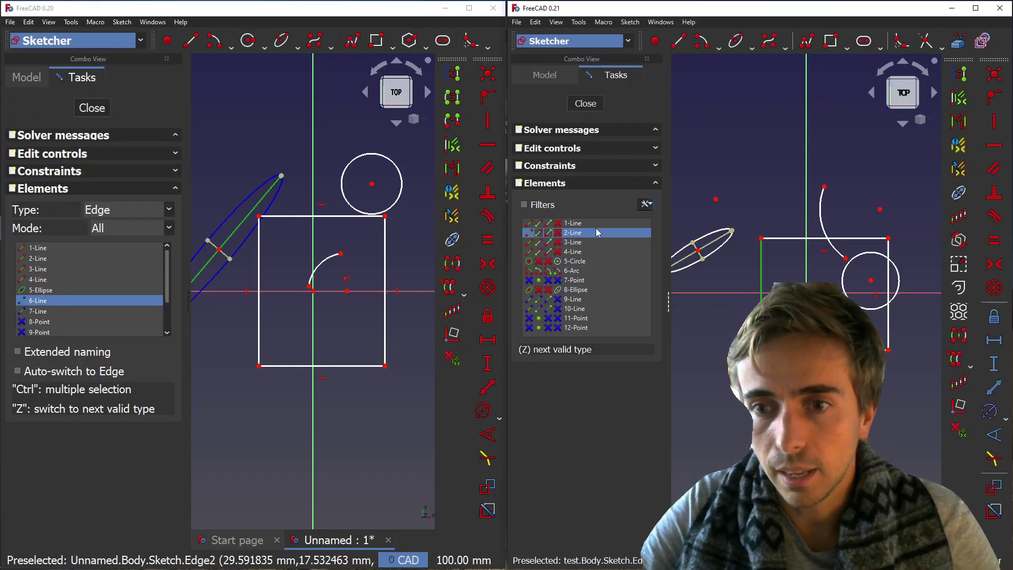
ctrl+click(548, 252)
ctrl+click(548, 243)
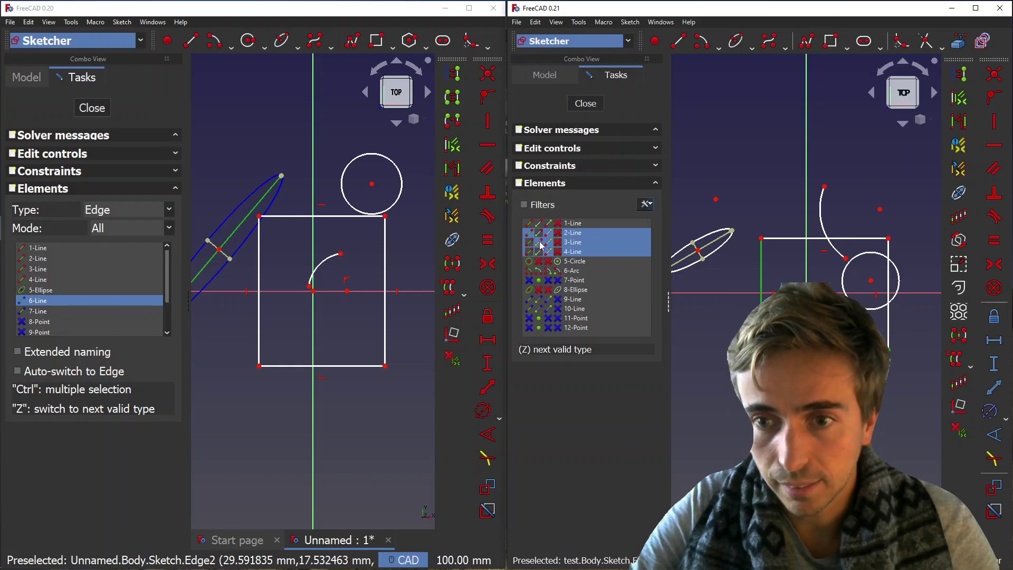
mouse_move(597, 228)
mouse_down()
mouse_move(593, 272)
mouse_move(609, 257)
mouse_up()
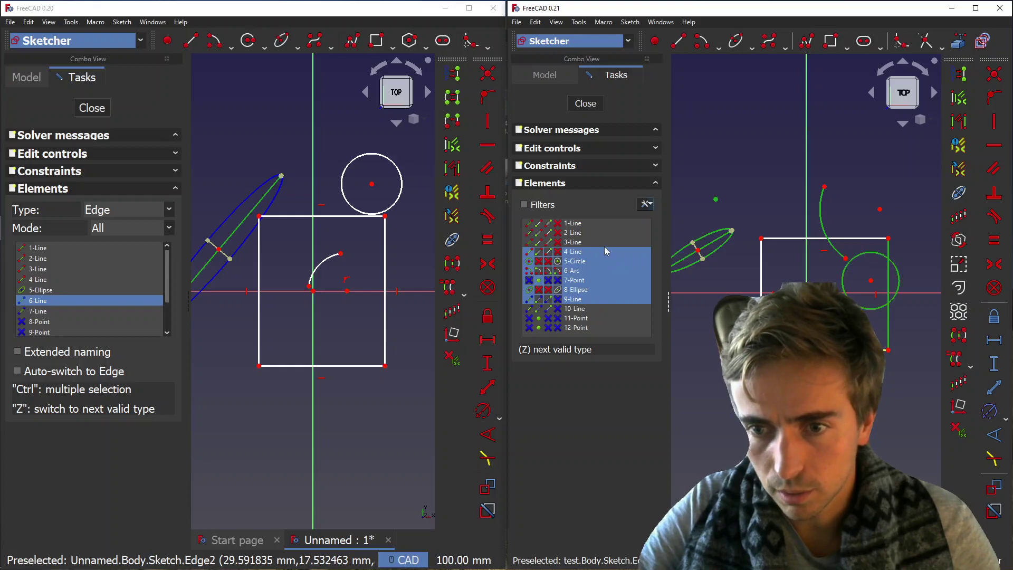
click(605, 246)
Select 7-Point and 8-Ellipse, then 6-Arc with 3-Line, and try constraint shortcut keys.
click(588, 281)
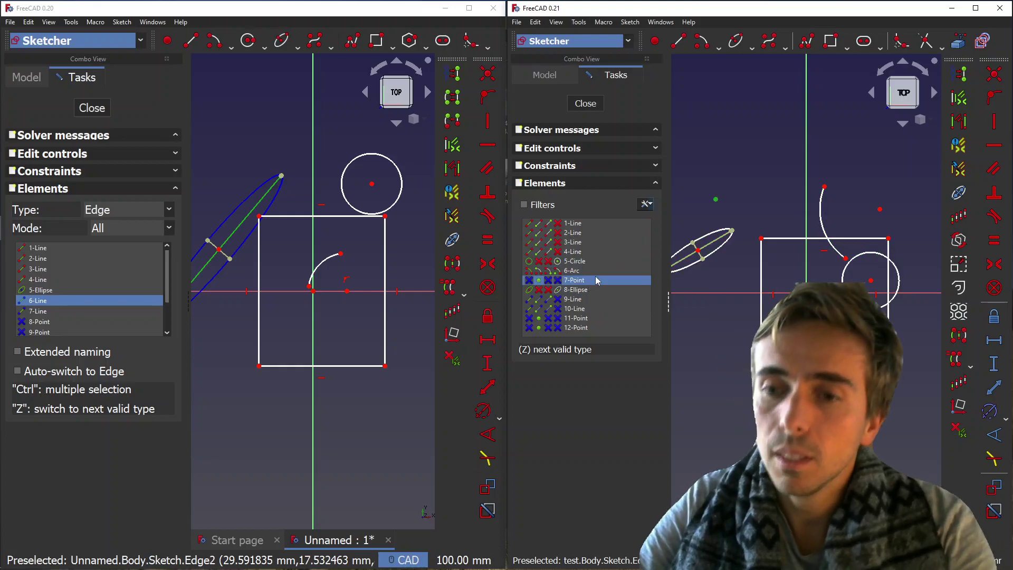
click(601, 291)
click(571, 280)
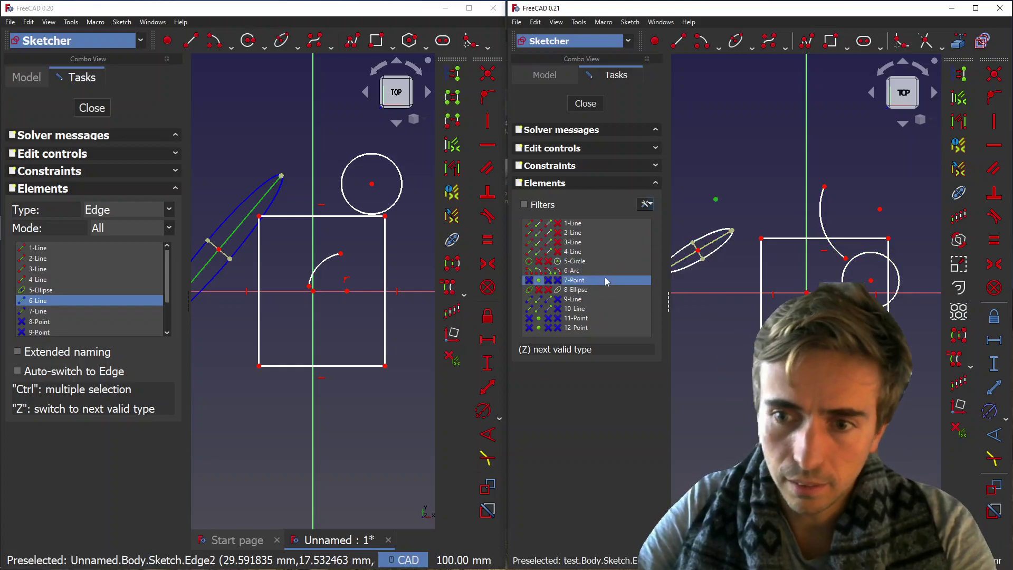
click(548, 270)
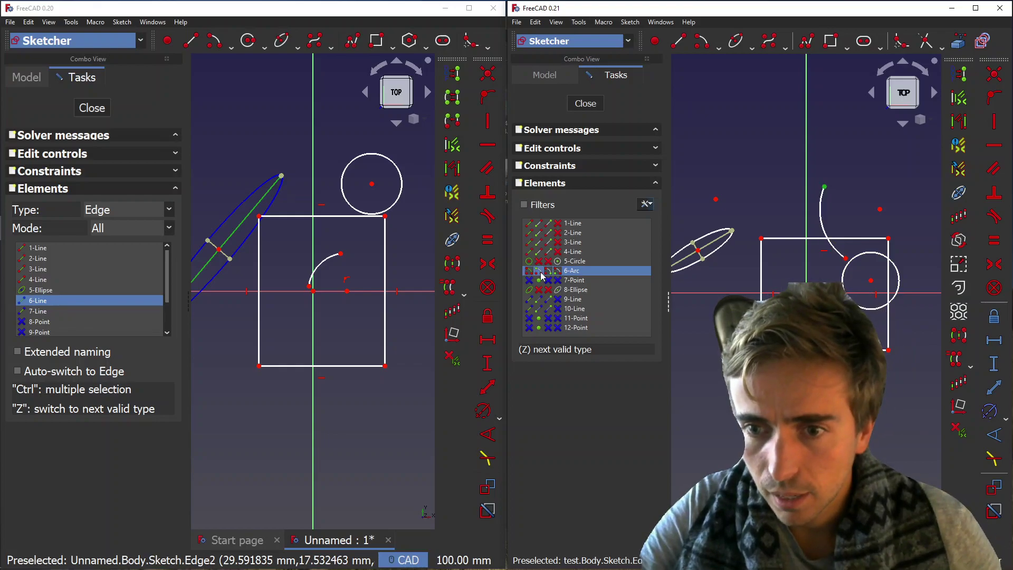
click(551, 246)
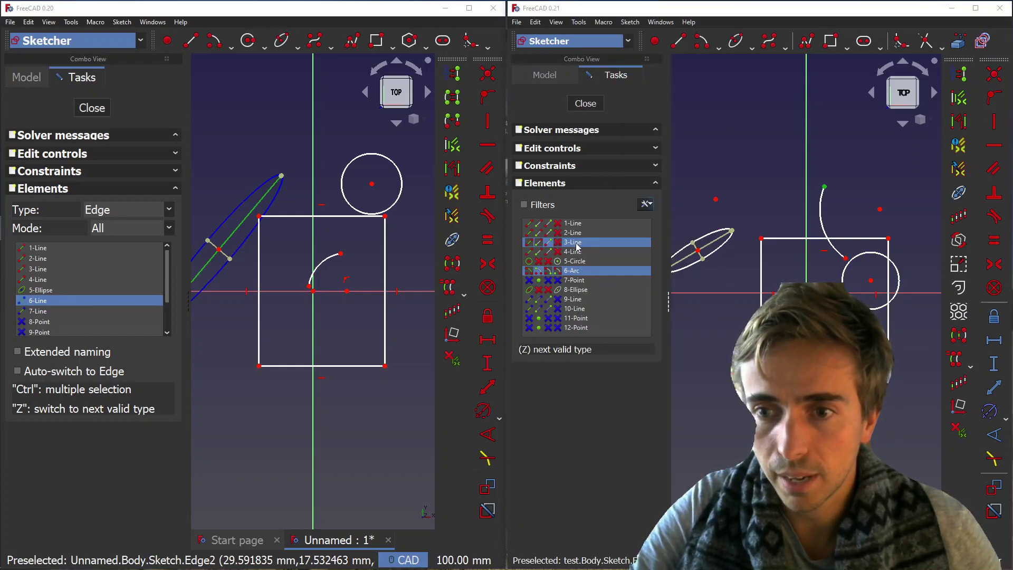
key(k)
key(a)
key(Return)
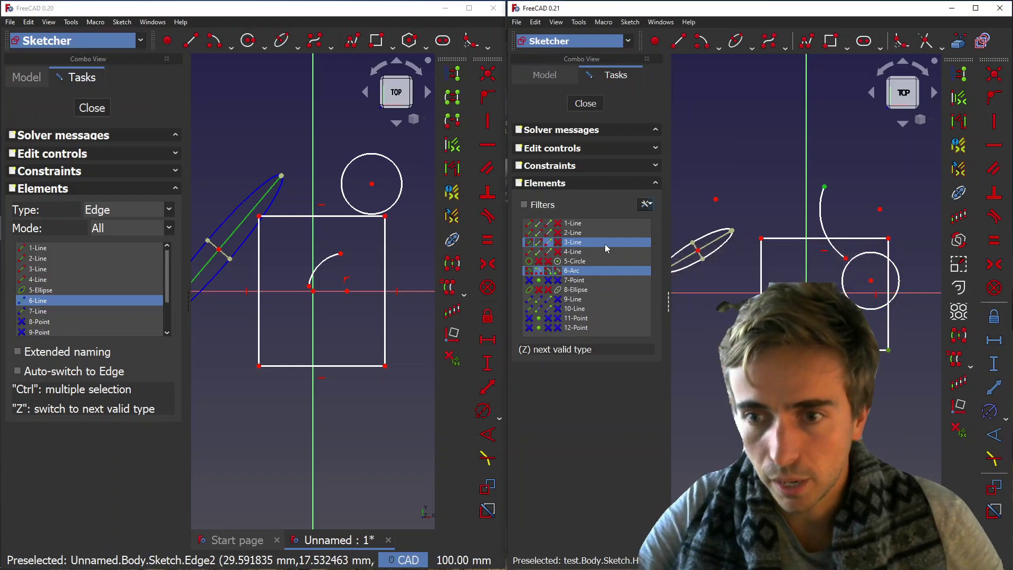
Apply a Tangent constraint to 6-Arc and 3-Line, then reselect 3-Line.
right_click(591, 248)
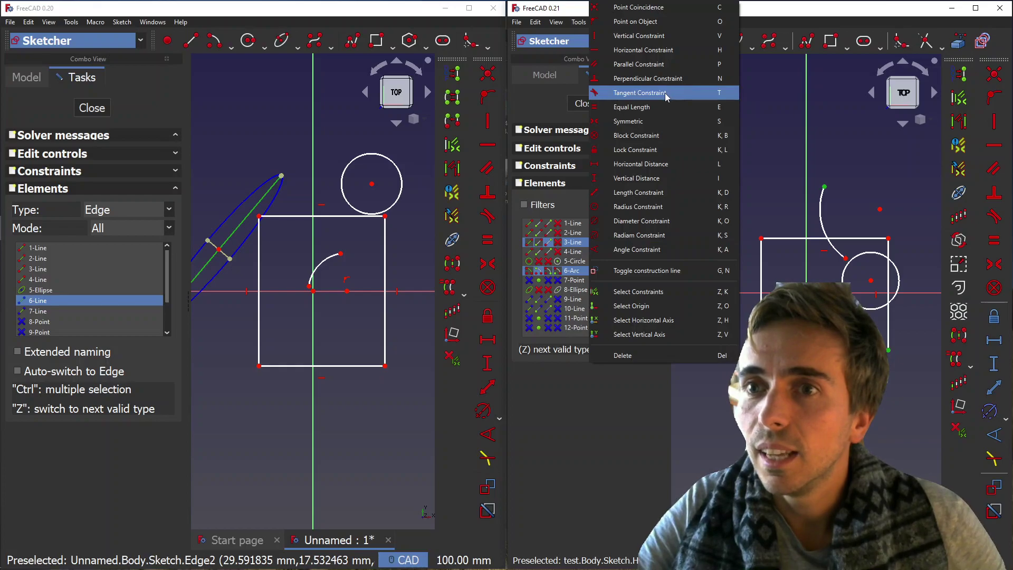
click(643, 196)
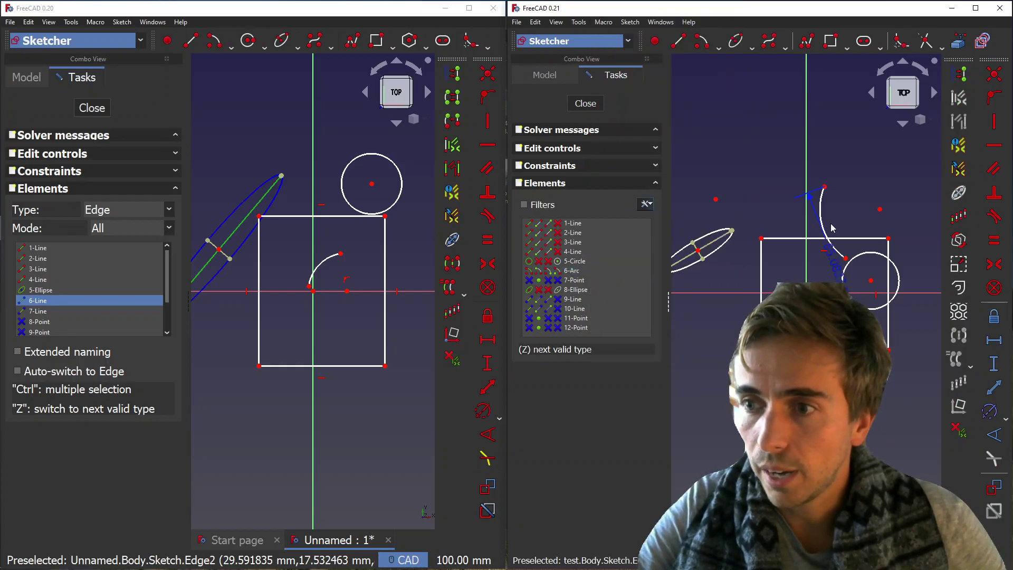
click(541, 243)
ctrl+click(542, 234)
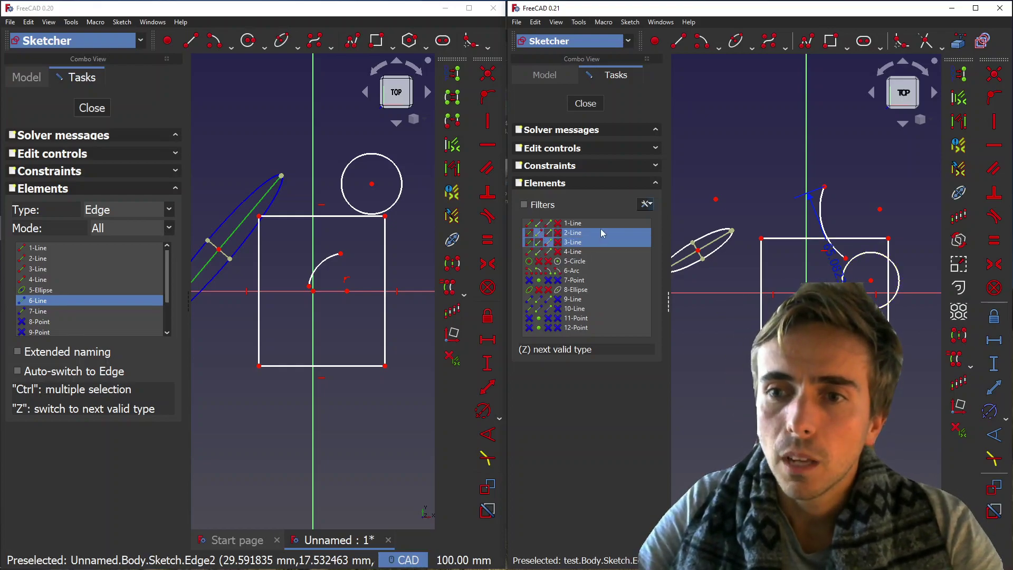
click(579, 318)
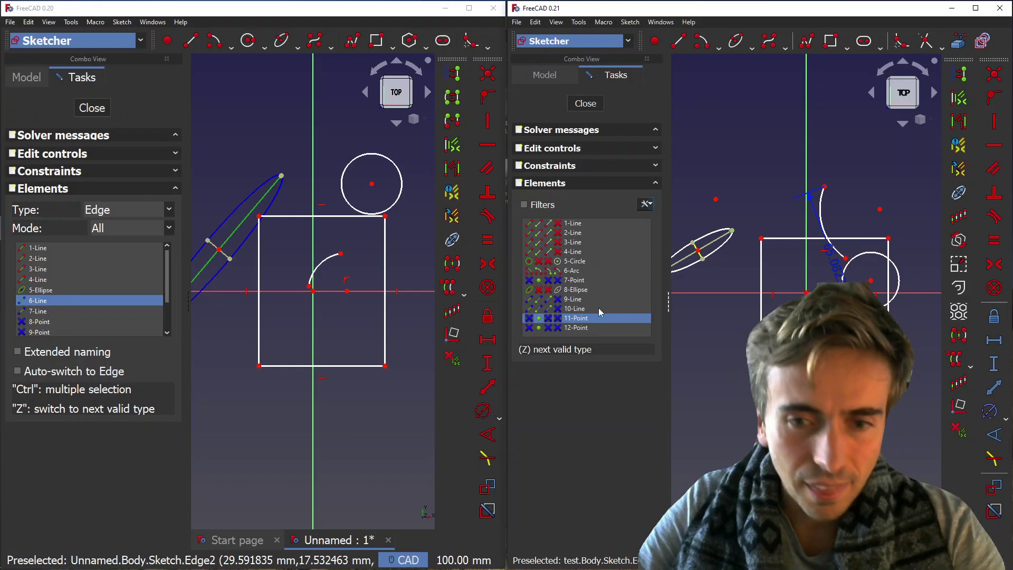
click(51, 211)
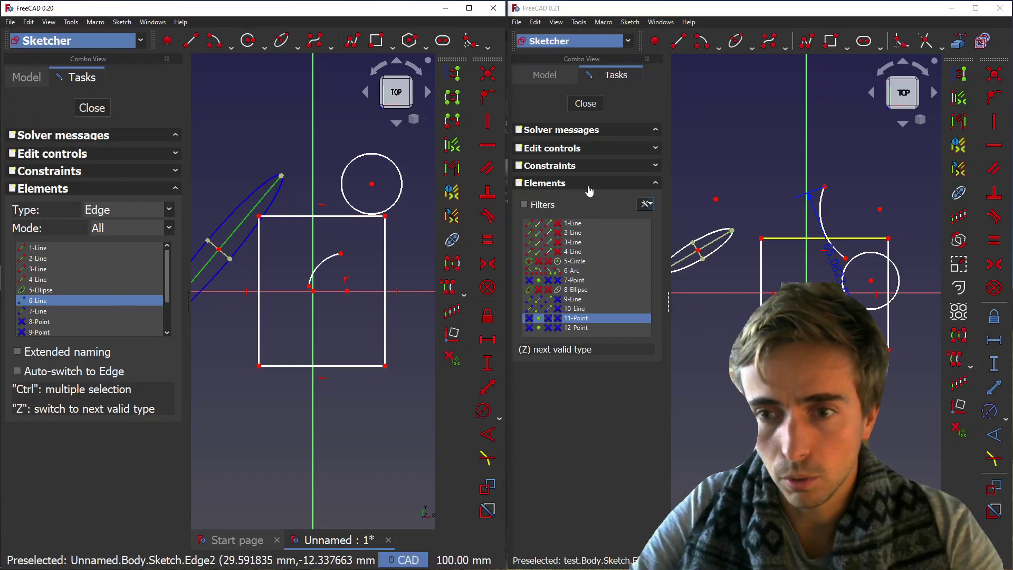
click(573, 242)
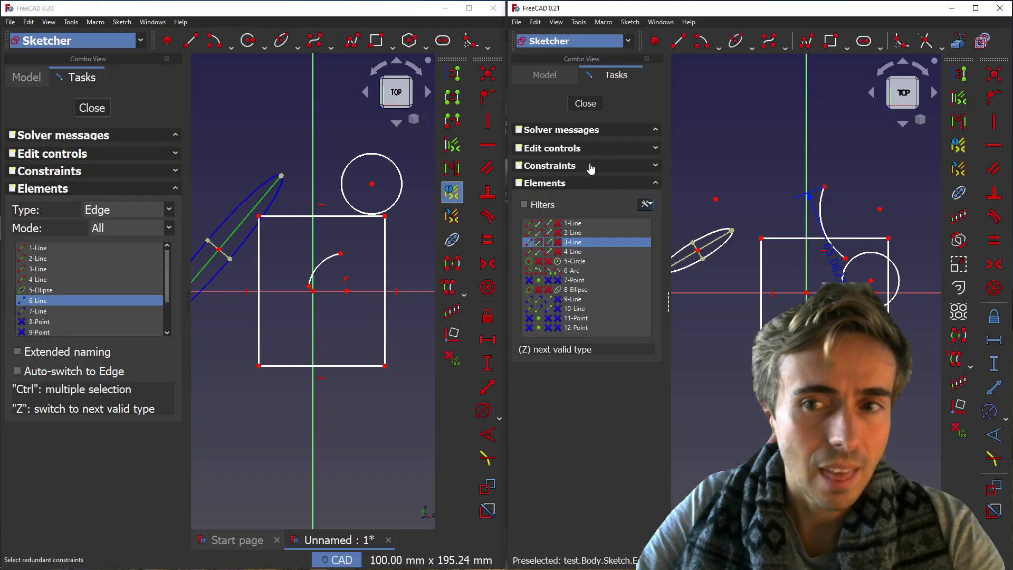
click(525, 205)
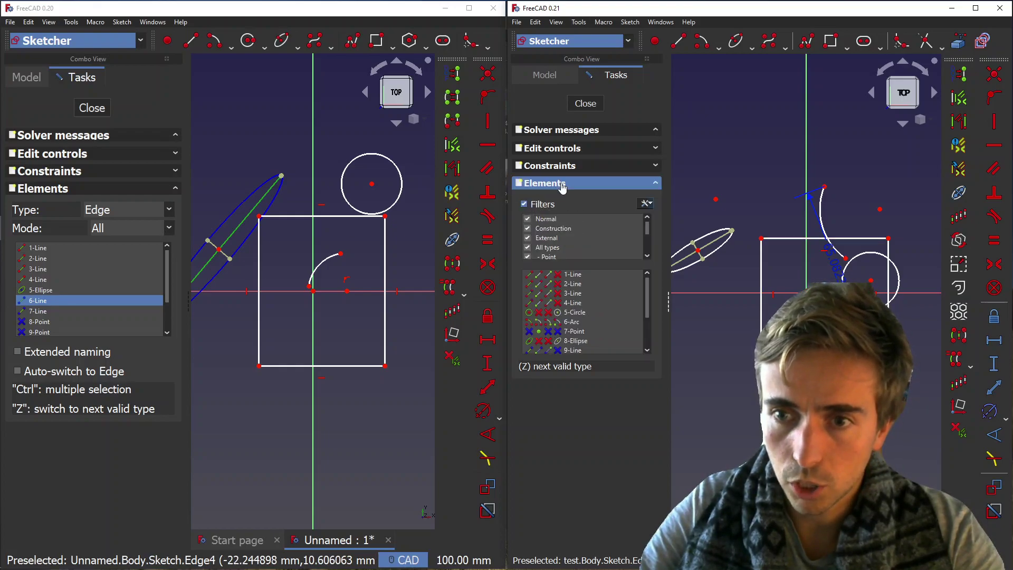
click(572, 166)
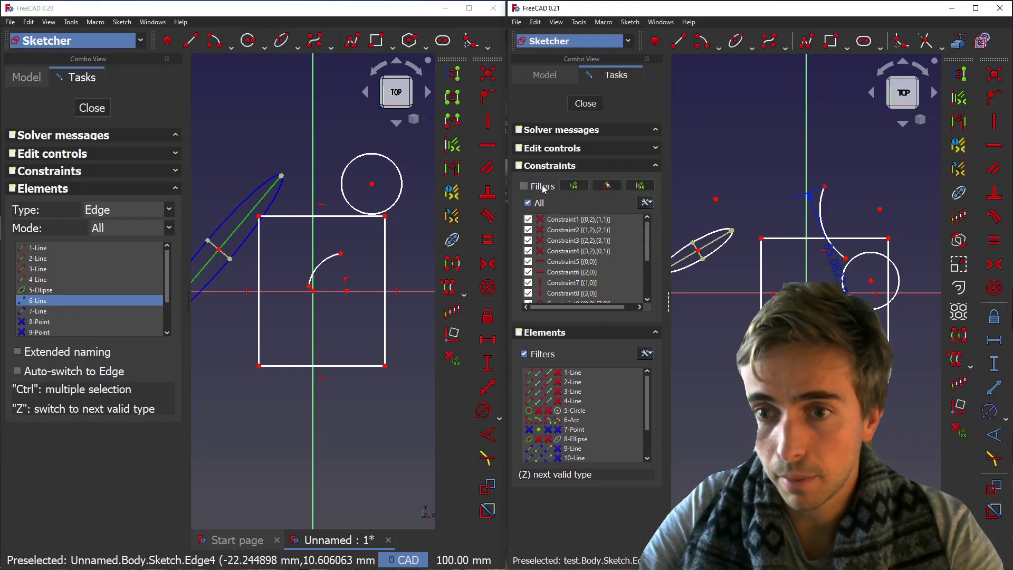
click(544, 188)
click(543, 188)
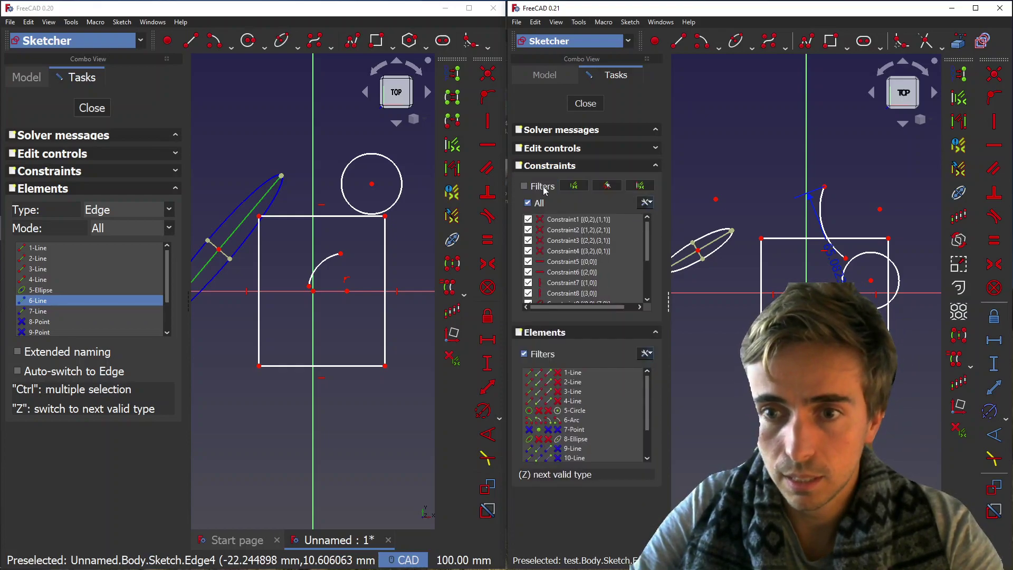
click(589, 173)
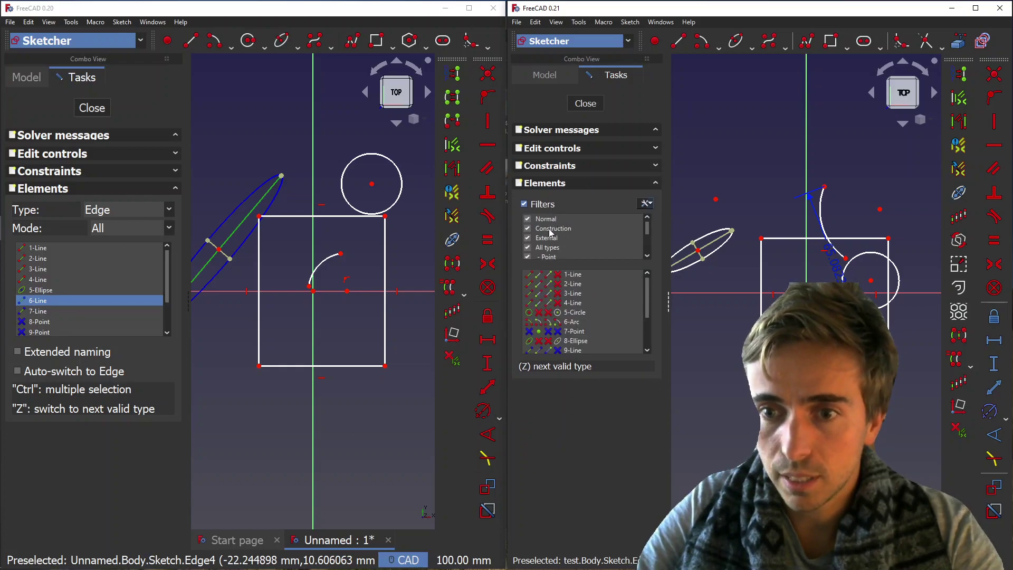
click(527, 238)
click(528, 219)
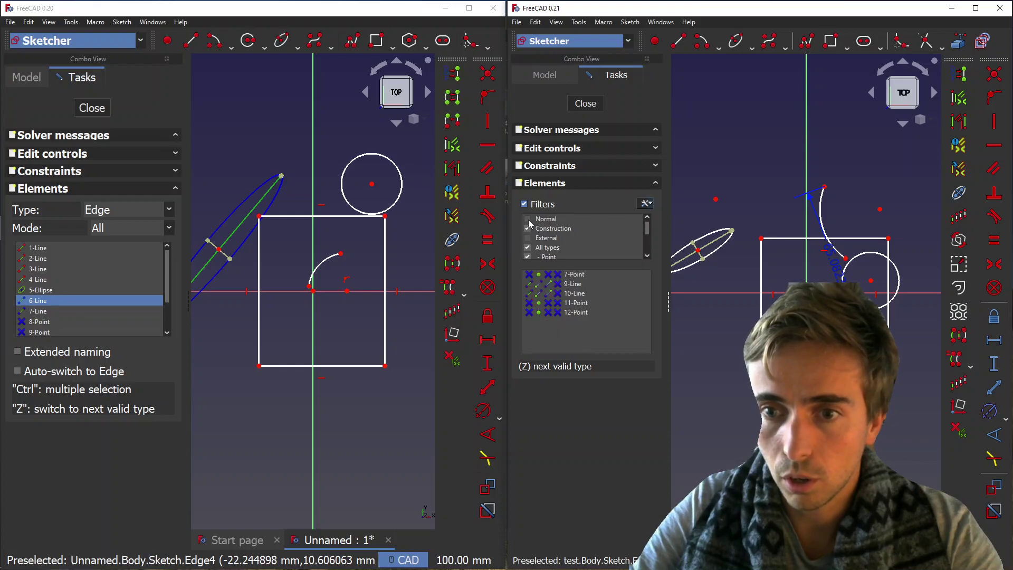
click(528, 219)
click(529, 229)
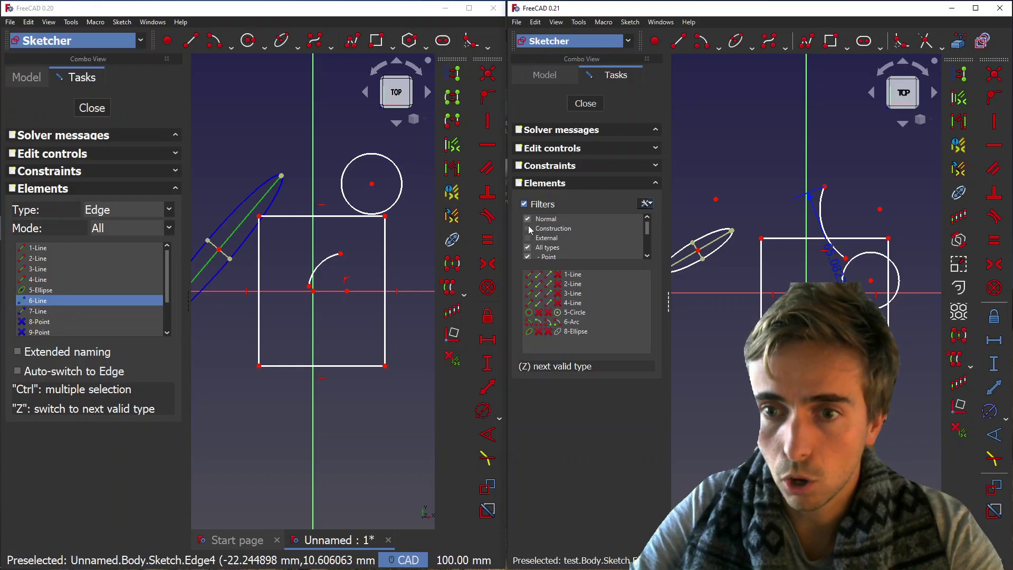
click(534, 204)
click(533, 204)
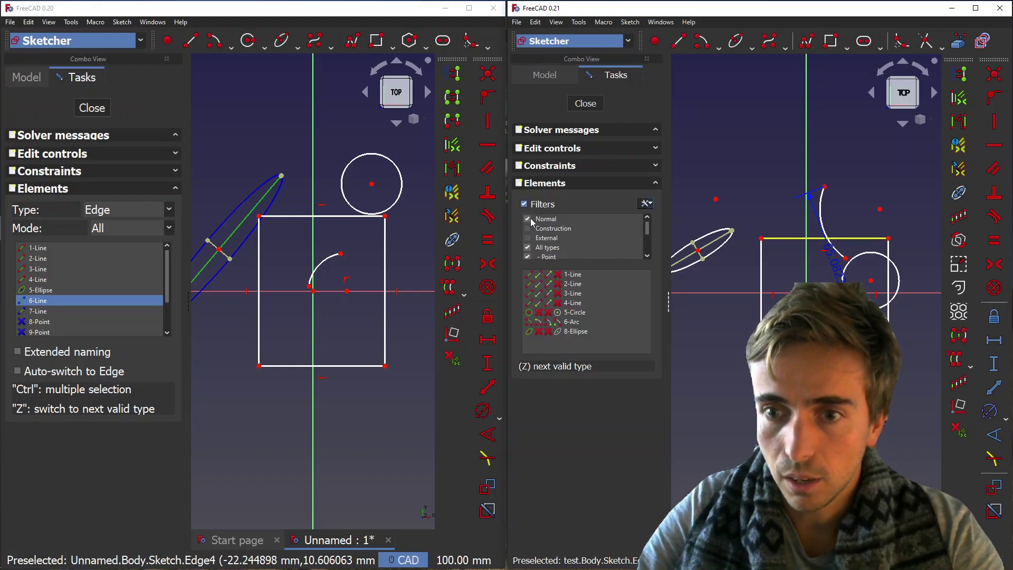
click(529, 219)
click(528, 219)
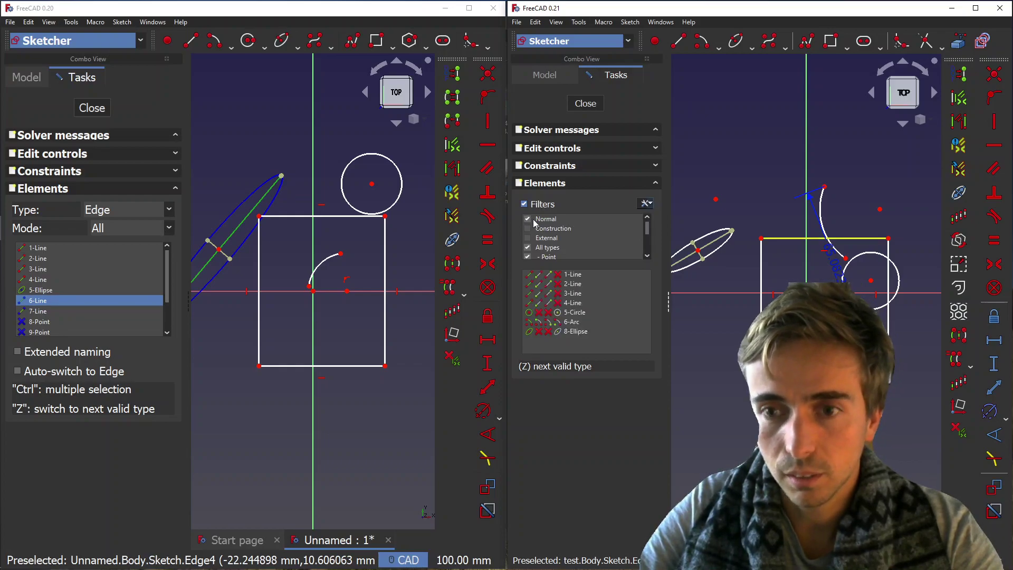
scroll(551, 247, down, 1)
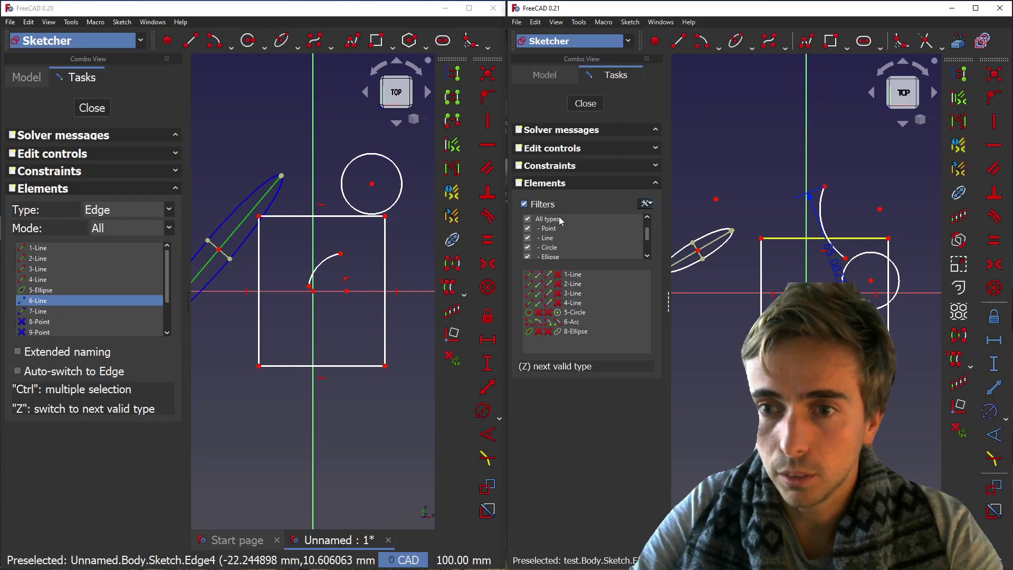
click(528, 221)
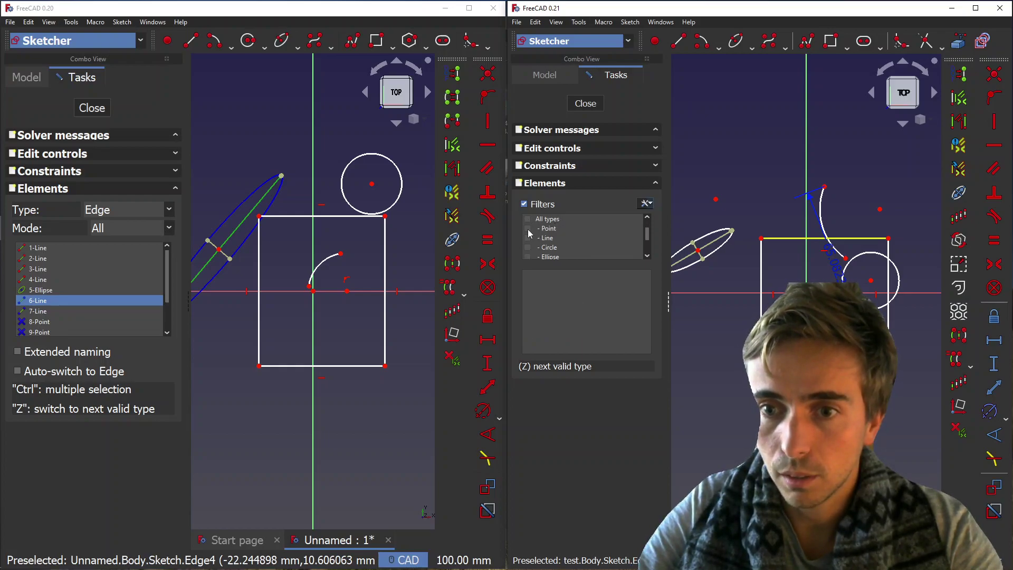
click(528, 238)
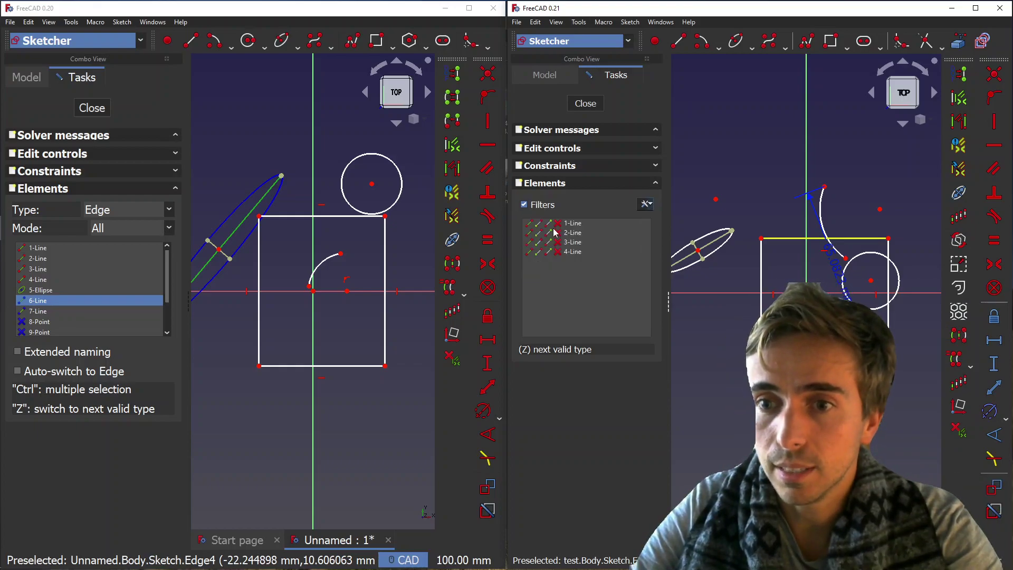
click(560, 233)
click(588, 242)
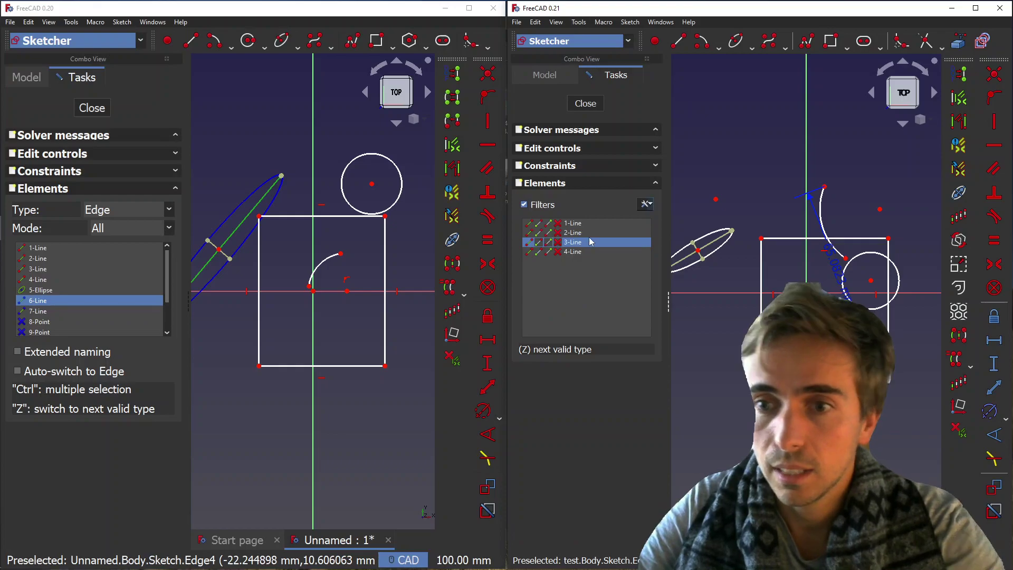
click(525, 205)
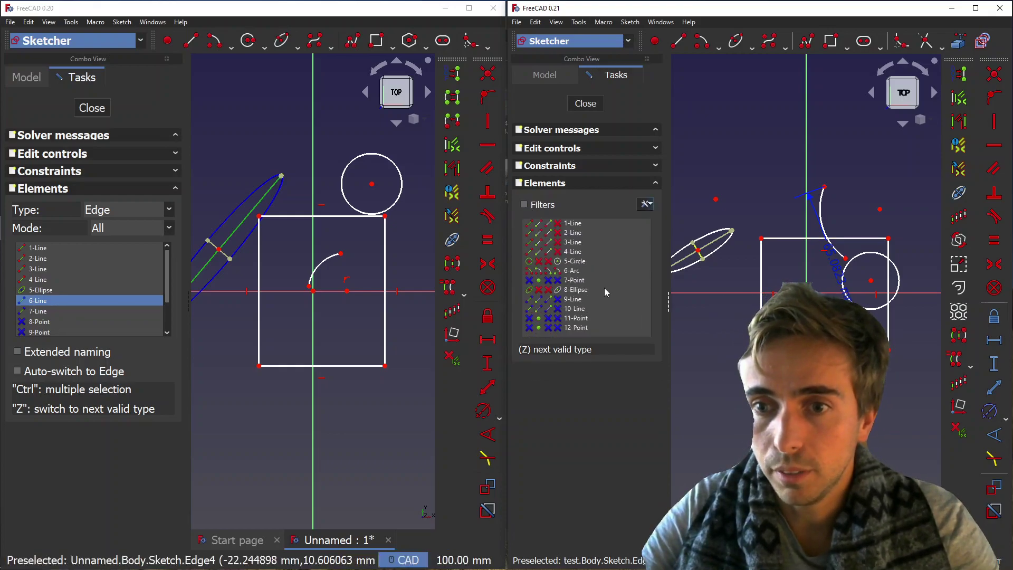
click(524, 204)
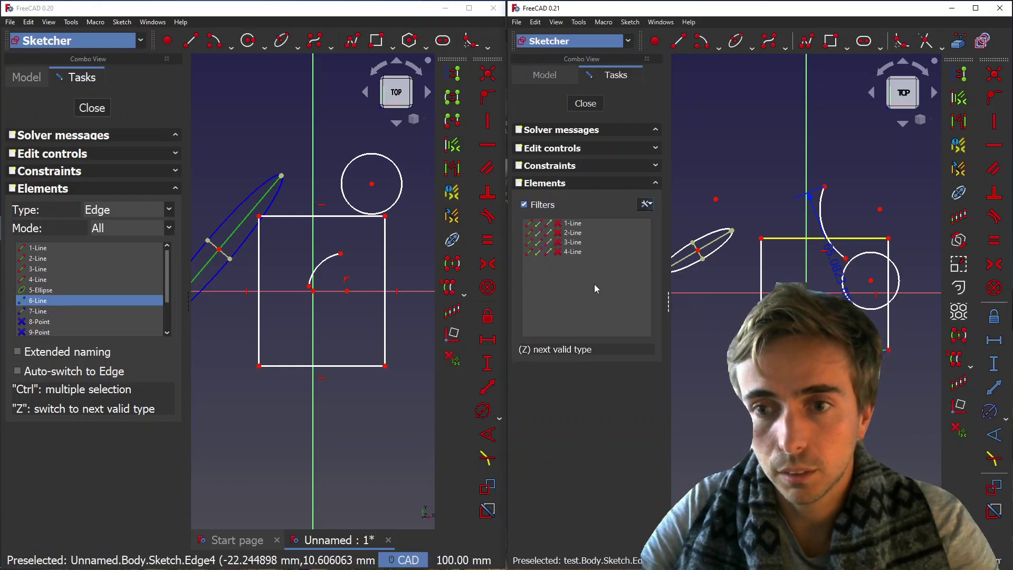
mouse_move(541, 204)
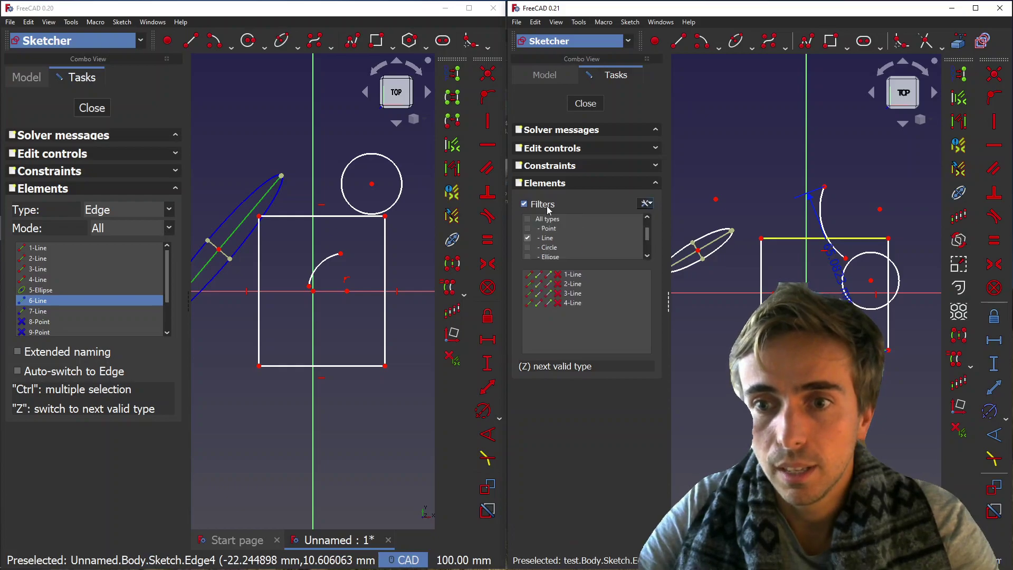
click(528, 248)
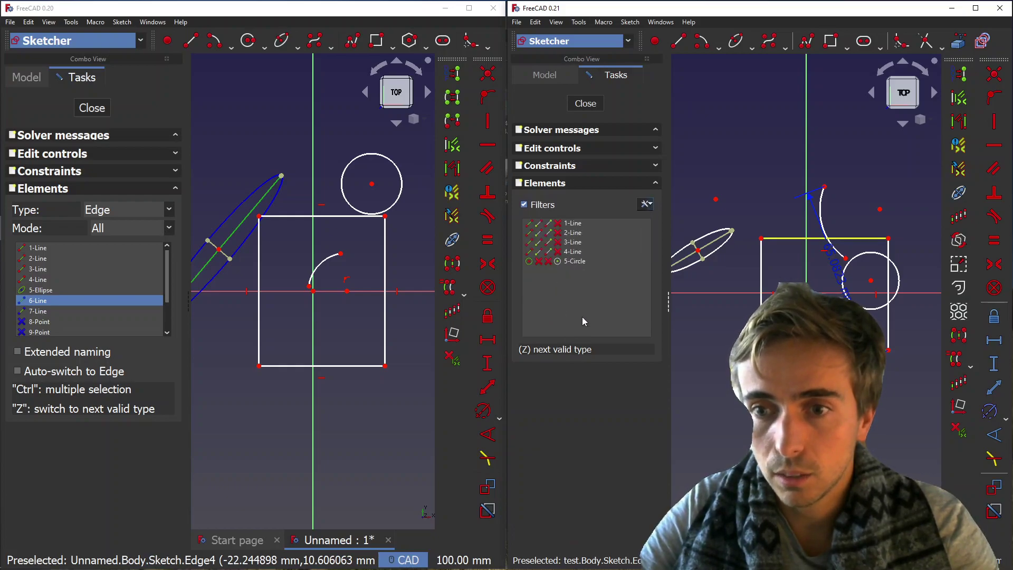
scroll(541, 238, up, 1)
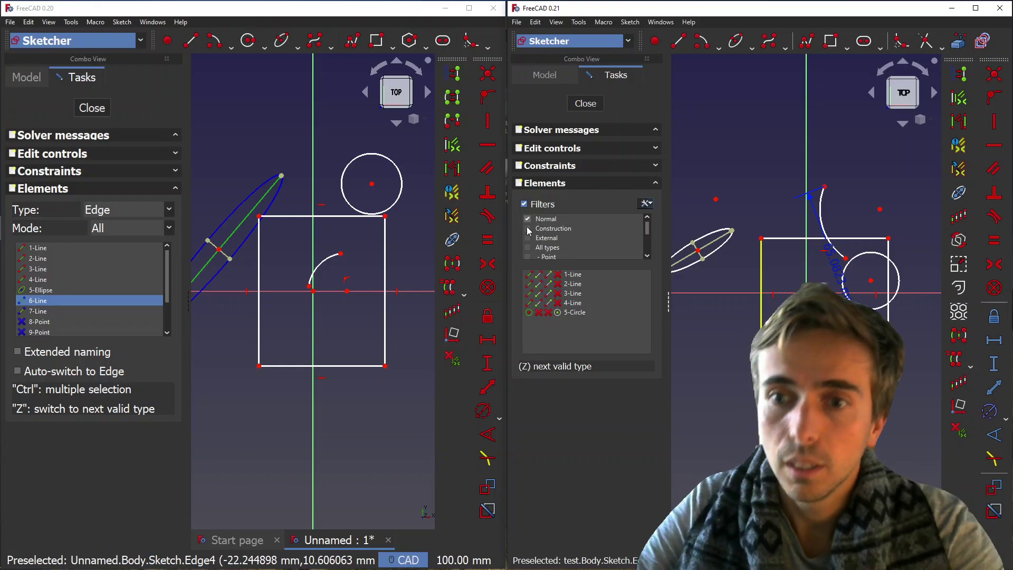
click(527, 228)
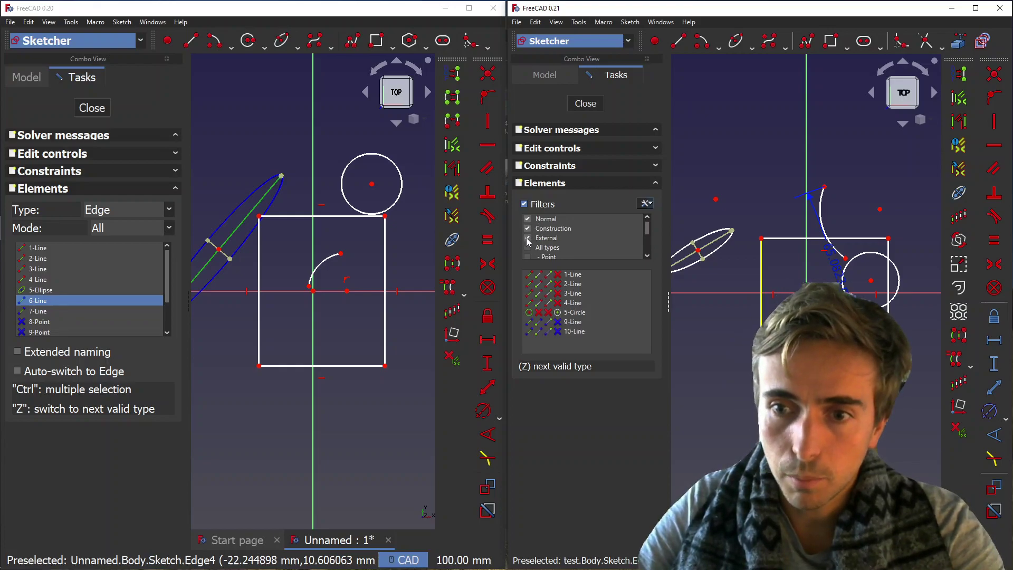
click(528, 238)
scroll(544, 222, down, 3)
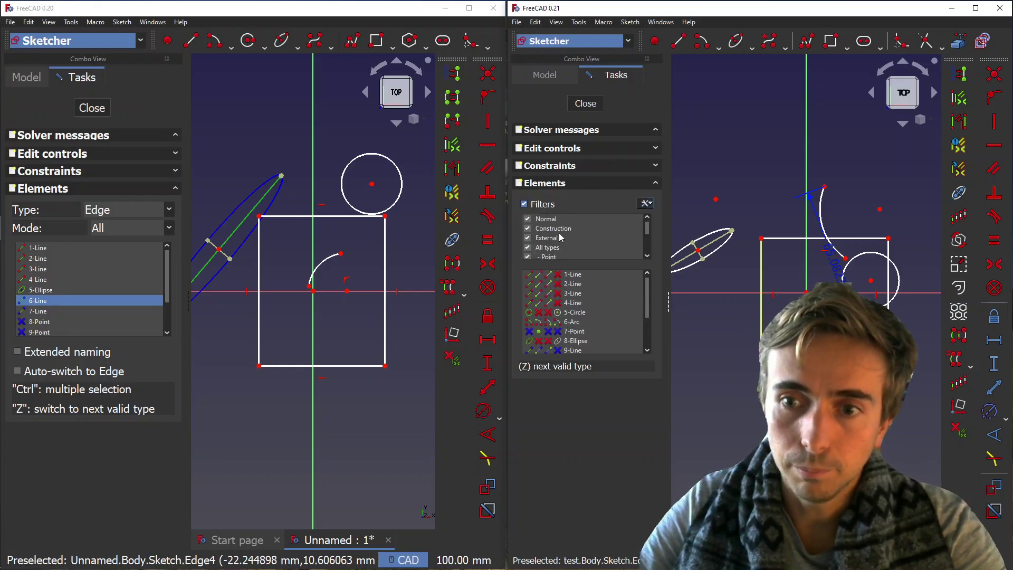
click(525, 205)
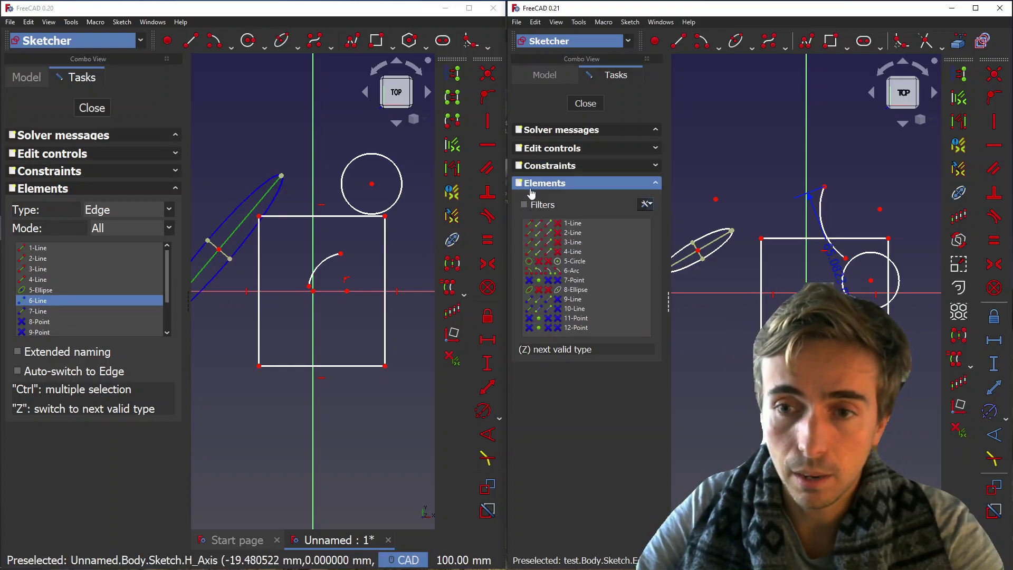
Select the 10-Line row in the 0.21 Elements list.
click(596, 306)
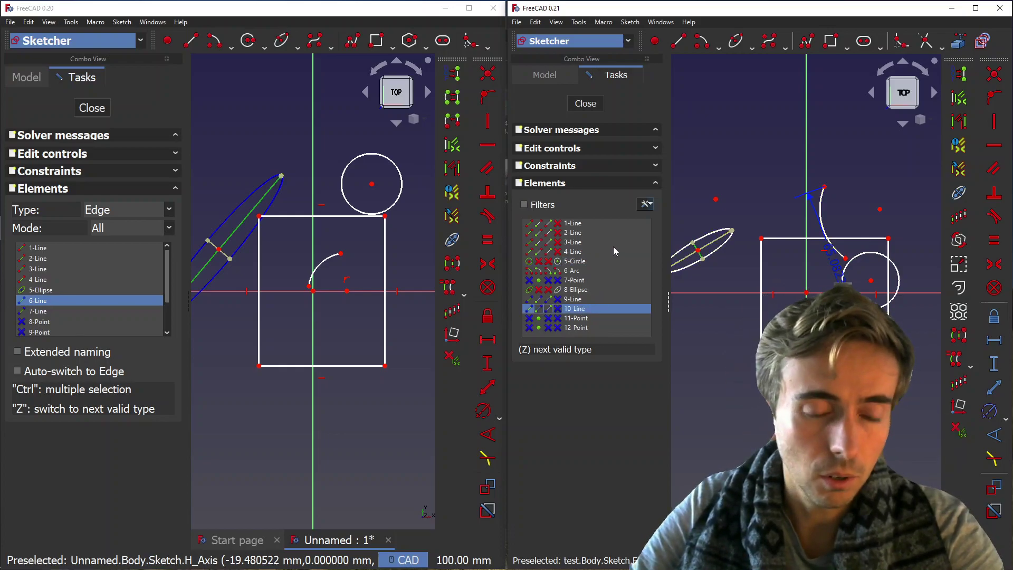